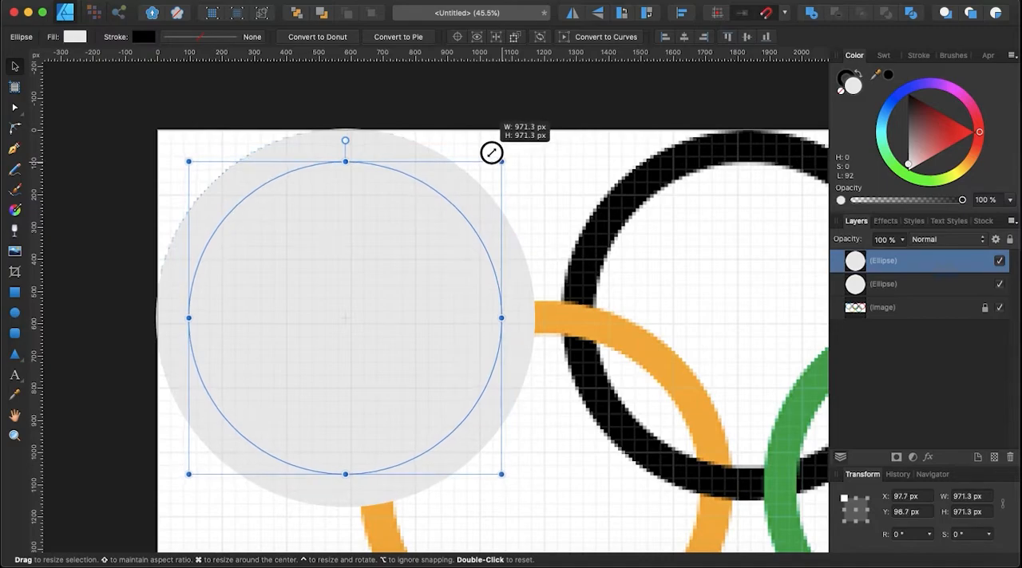
Subtract the inner circle from the larger circle behind it to form a ring.
shift+click(405, 148)
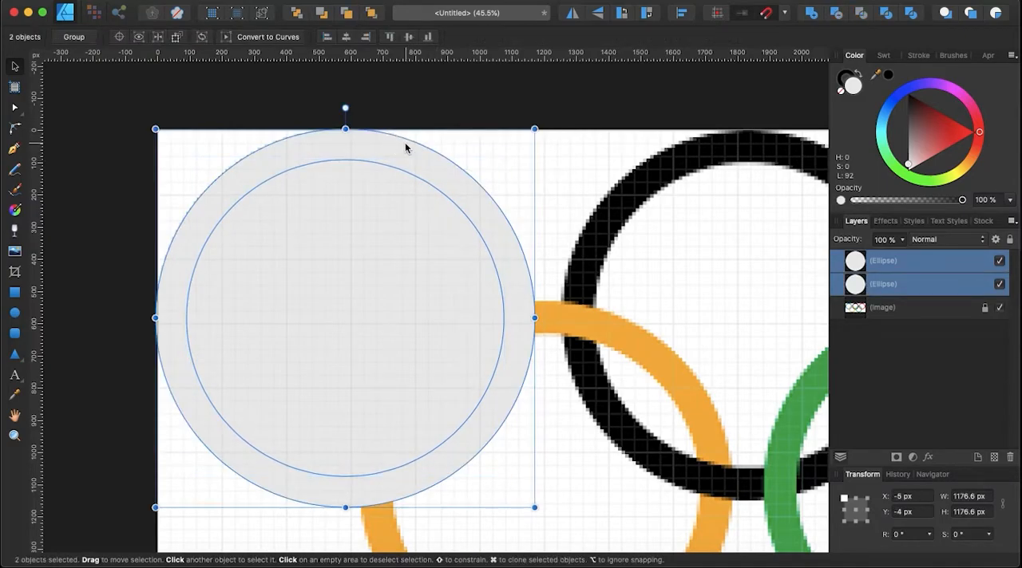
click(836, 13)
scroll(478, 267, left, 5)
scroll(478, 266, down, 3)
Align the ring with the page's upper-left corner at X 0, Y 0 px and scale it to about 1161.4 px to match the blue reference ring.
drag(572, 332, 572, 333)
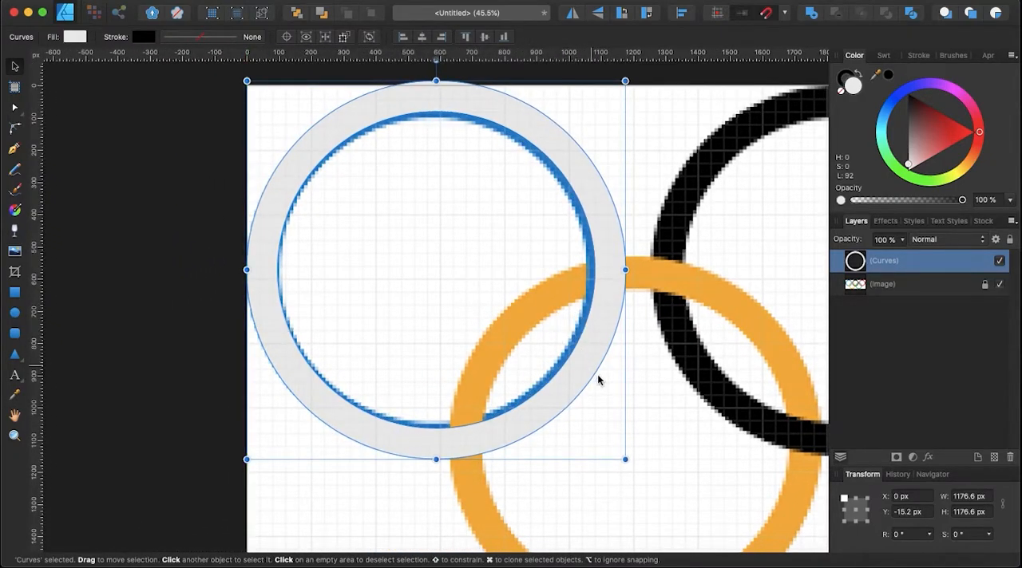
drag(636, 78, 620, 85)
scroll(502, 203, up, 3)
scroll(502, 204, left, 2)
scroll(502, 203, up, 3)
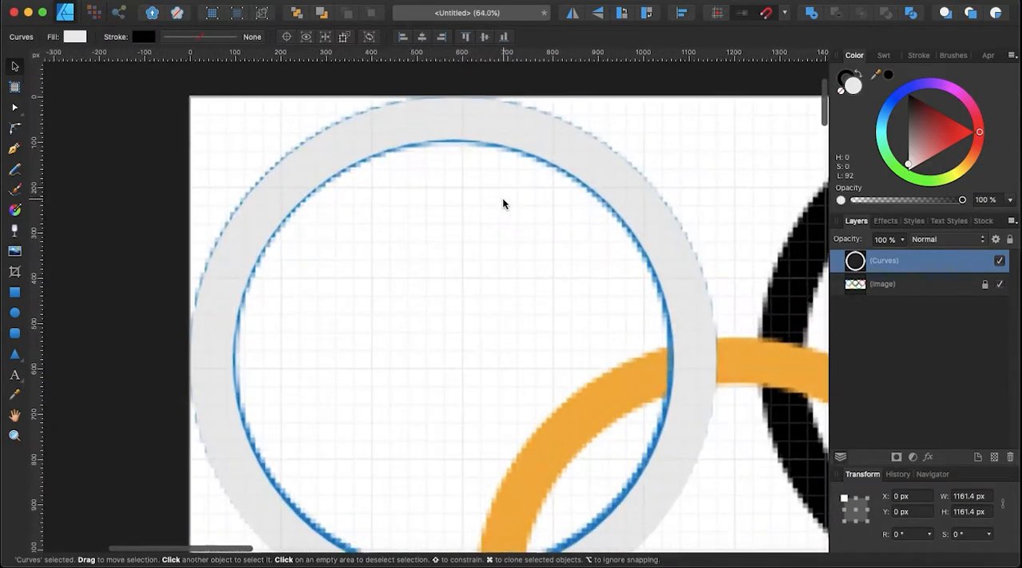
Move the ring clear of the blue reference ring and fill it with the blue sampled from that ring.
scroll(586, 194, down, 5)
drag(620, 194, 677, 402)
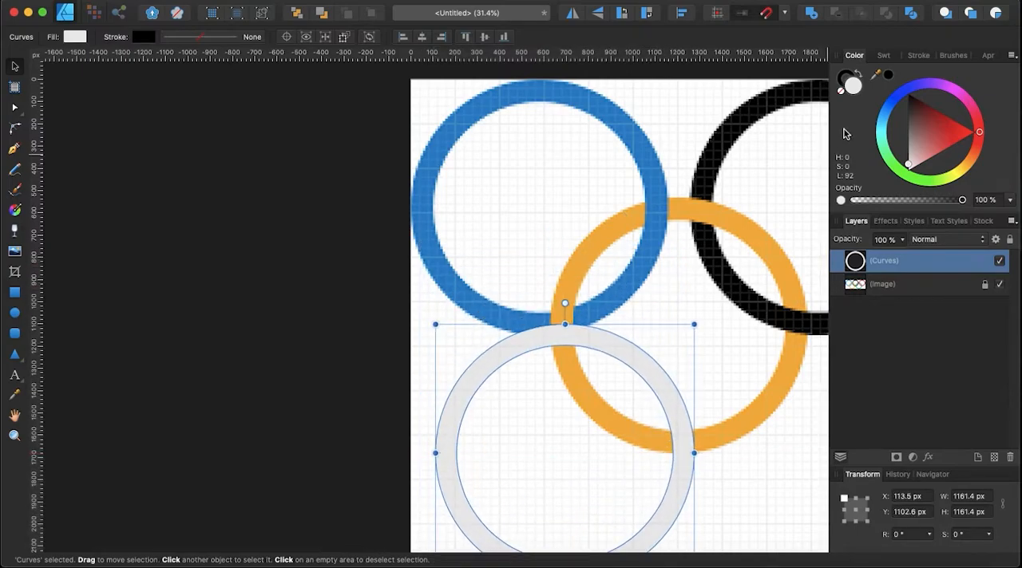
drag(876, 75, 485, 124)
click(889, 74)
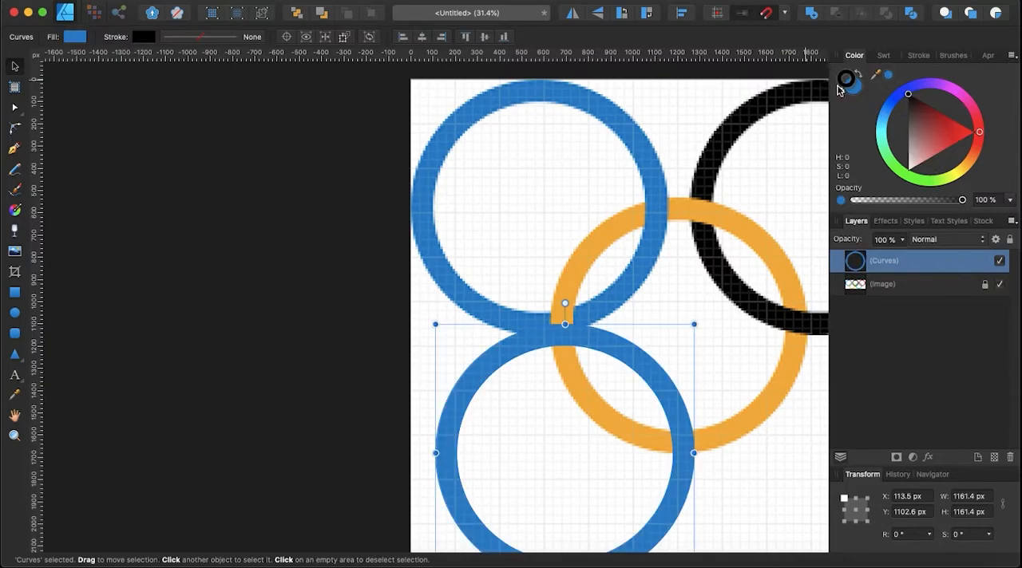
Remove the ring's stroke and place it back over the blue reference ring at X 0, Y 0 px.
drag(542, 335, 522, 93)
scroll(710, 383, right, 2)
scroll(698, 414, down, 3)
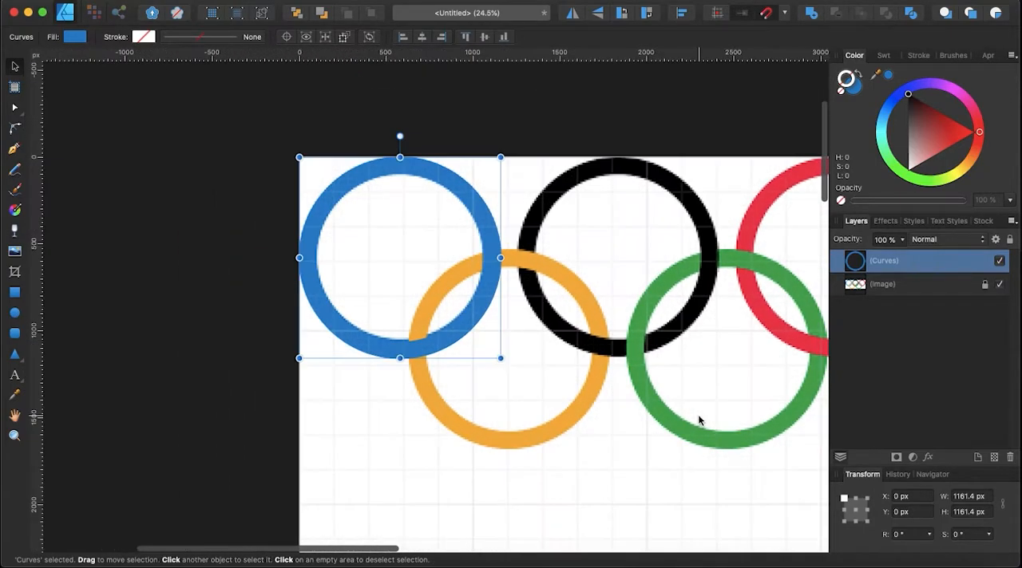
Duplicate the blue ring, place the copy over the yellow reference ring at about X 624, Y 522 px, and fill it with H 43, S 100, L 50.
key(super+j)
drag(400, 304, 508, 395)
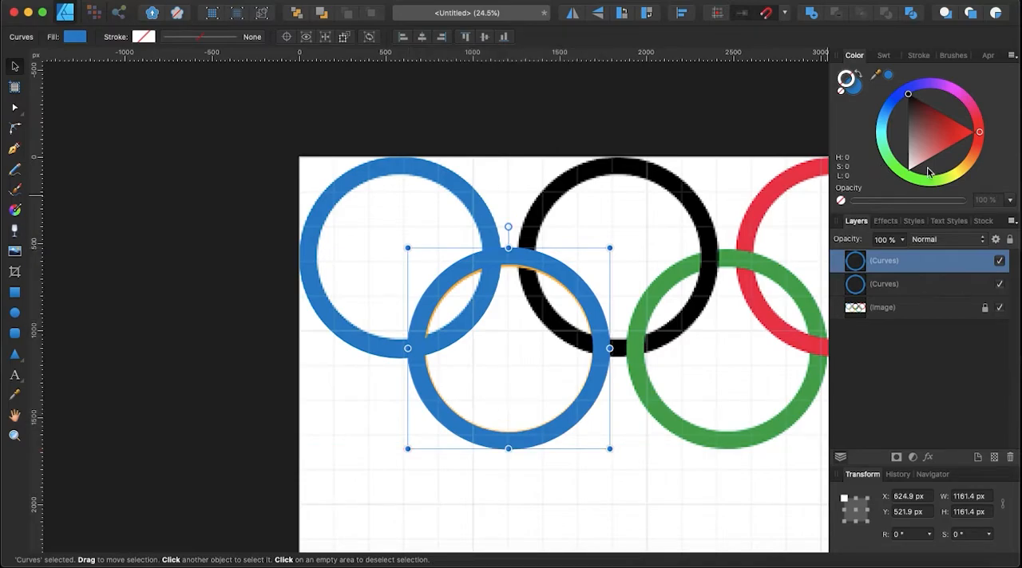
click(963, 174)
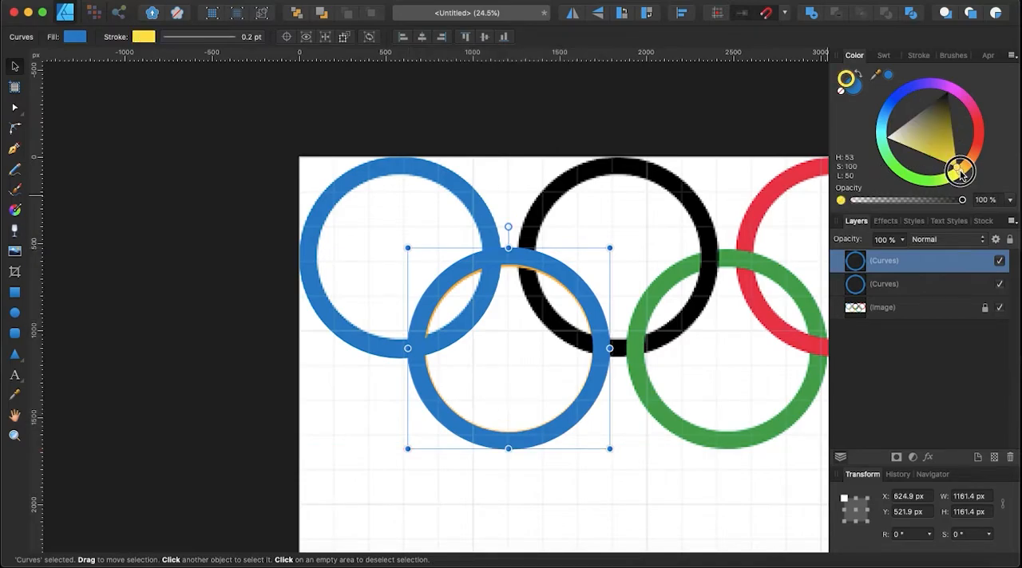
click(853, 90)
click(962, 175)
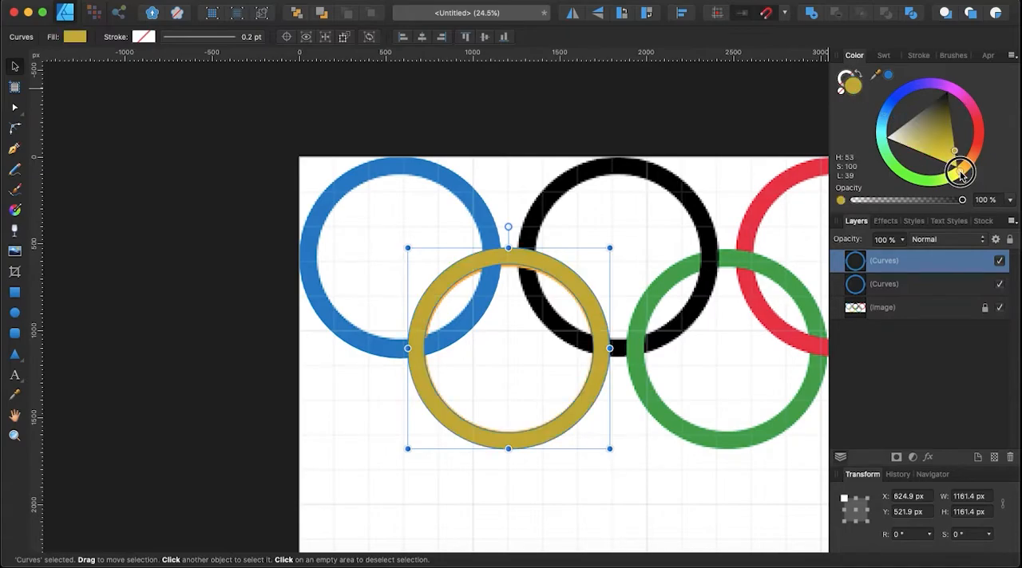
drag(961, 174, 964, 164)
scroll(583, 295, up, 4)
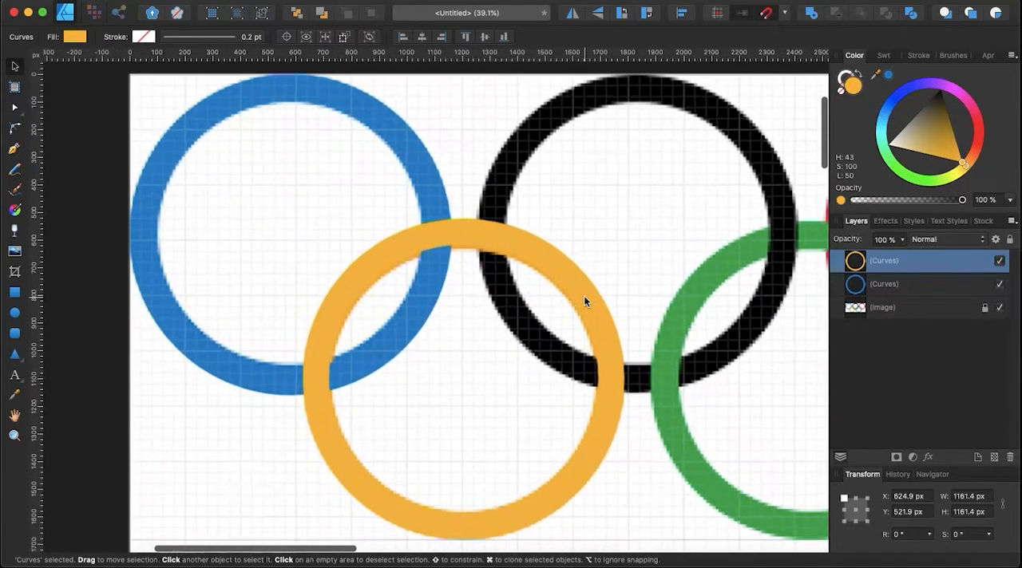
drag(584, 301, 583, 301)
scroll(584, 303, down, 3)
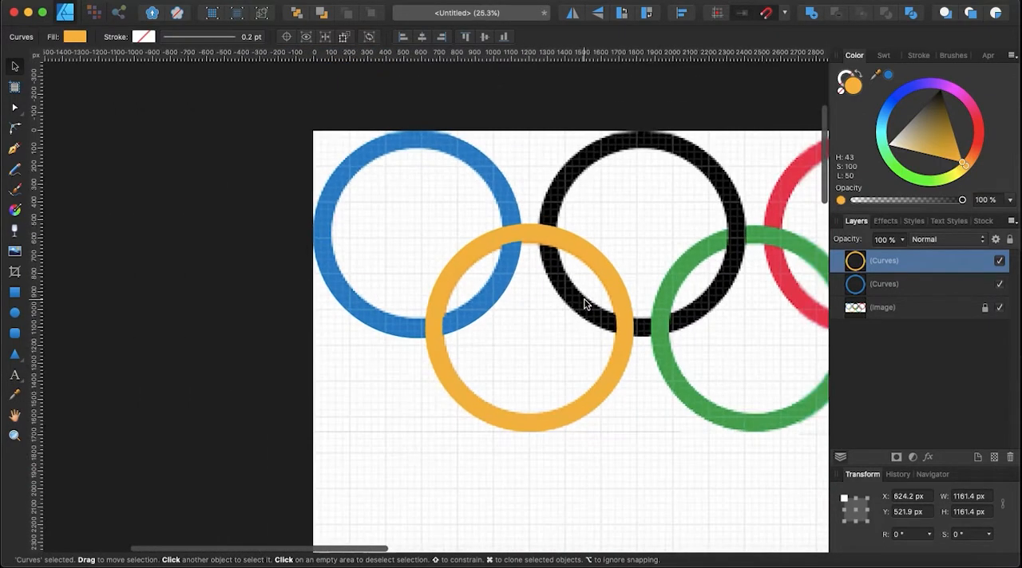
Duplicate the yellow ring, place the copy over the black reference ring at about X 1252, Y 0 px, and fill it black.
key(super+j)
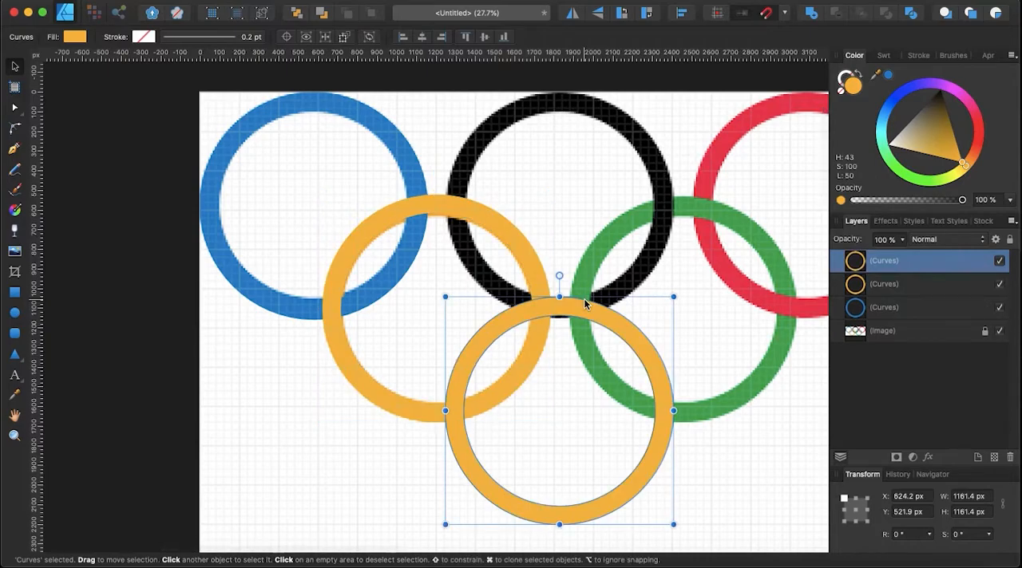
scroll(583, 303, right, 2)
drag(580, 388, 585, 185)
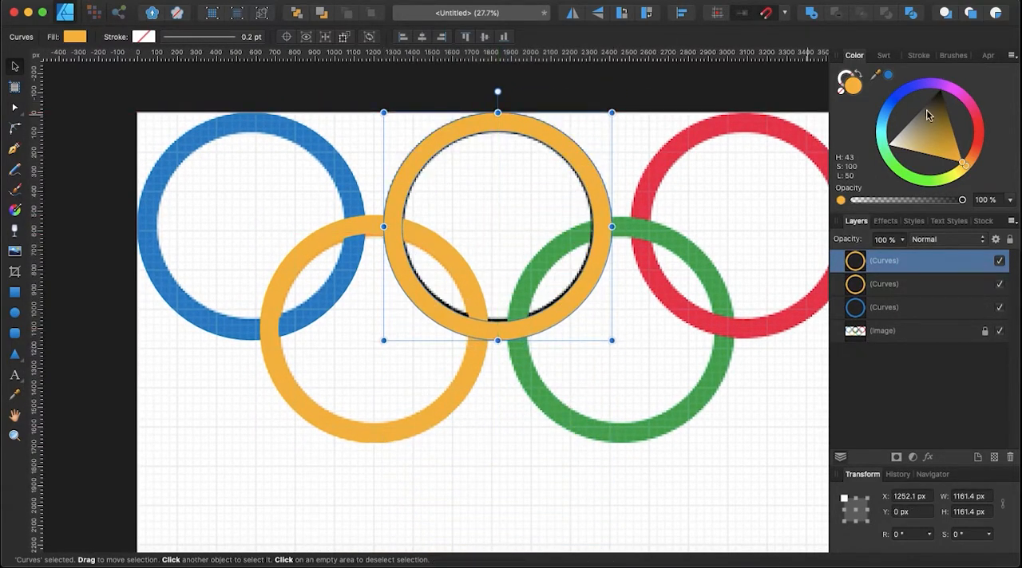
drag(926, 116, 941, 86)
Duplicate the black ring over the green reference ring at about X 1885, Y 522 px and fill the copy with green H 92, S 100, L 29.
scroll(657, 206, up, 3)
scroll(657, 206, right, 1)
key(super+j)
drag(607, 203, 608, 479)
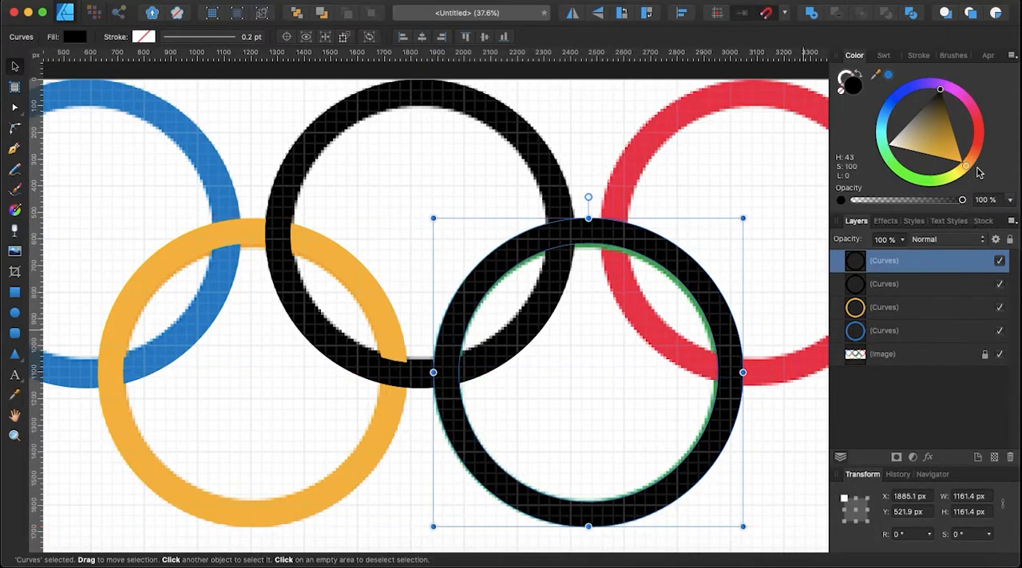
click(925, 177)
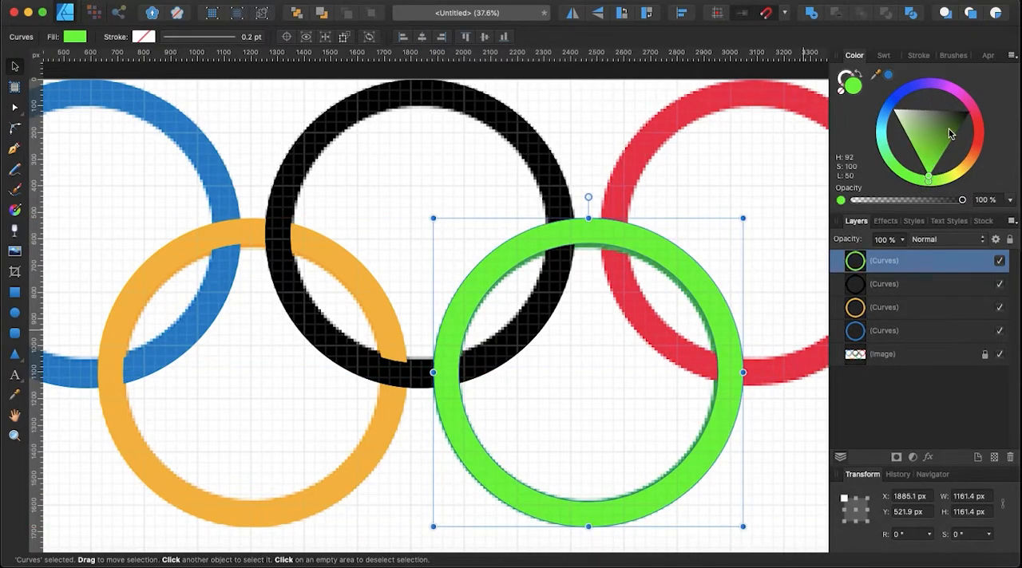
drag(949, 147, 975, 154)
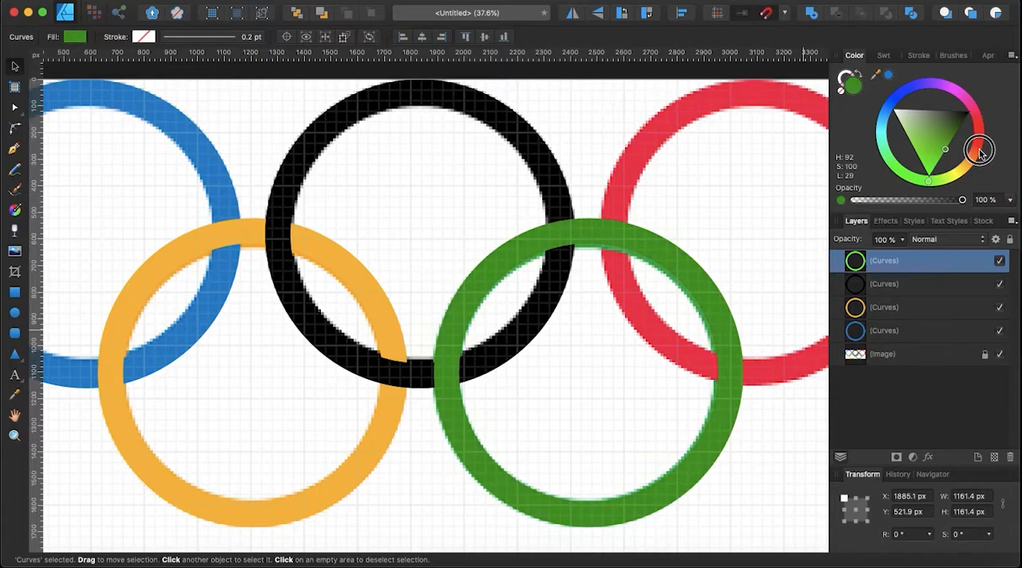
Duplicate the green ring and place the copy over the red reference ring at about X 2504, Y 0 px.
scroll(622, 204, right, 5)
scroll(622, 205, up, 1)
key(super+j)
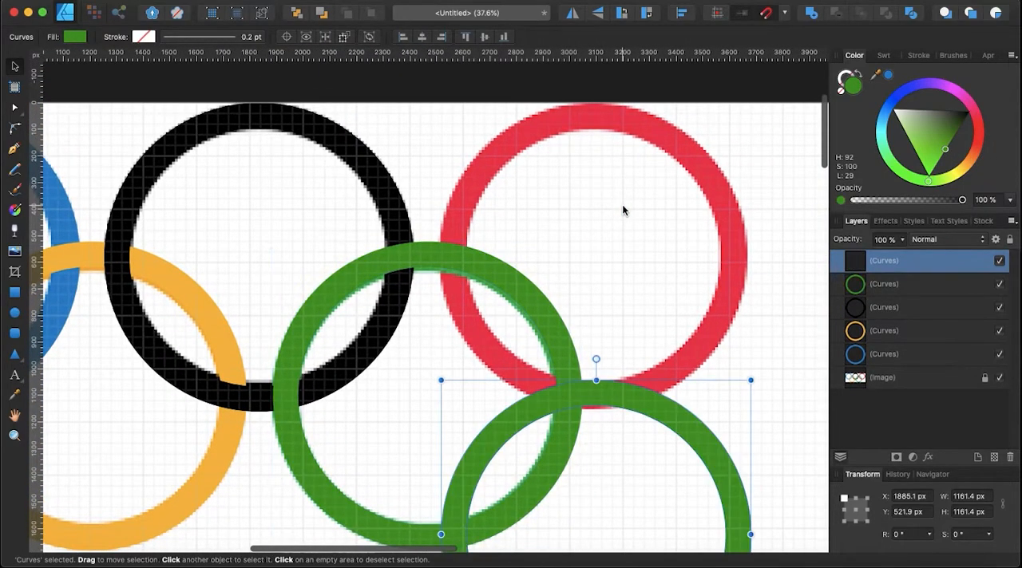
scroll(622, 210, right, 3)
scroll(622, 210, down, 1)
drag(620, 400, 625, 130)
scroll(638, 129, left, 3)
scroll(638, 128, down, 1)
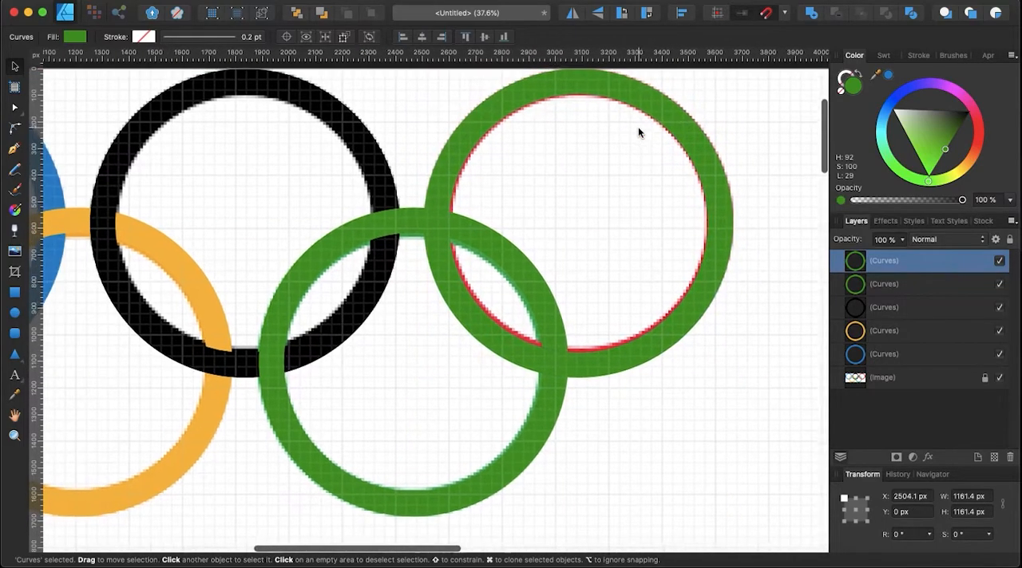
Fill the ring copy over the red reference ring with red H 358, S 100, L 50.
scroll(638, 132, down, 3)
scroll(636, 150, down, 1)
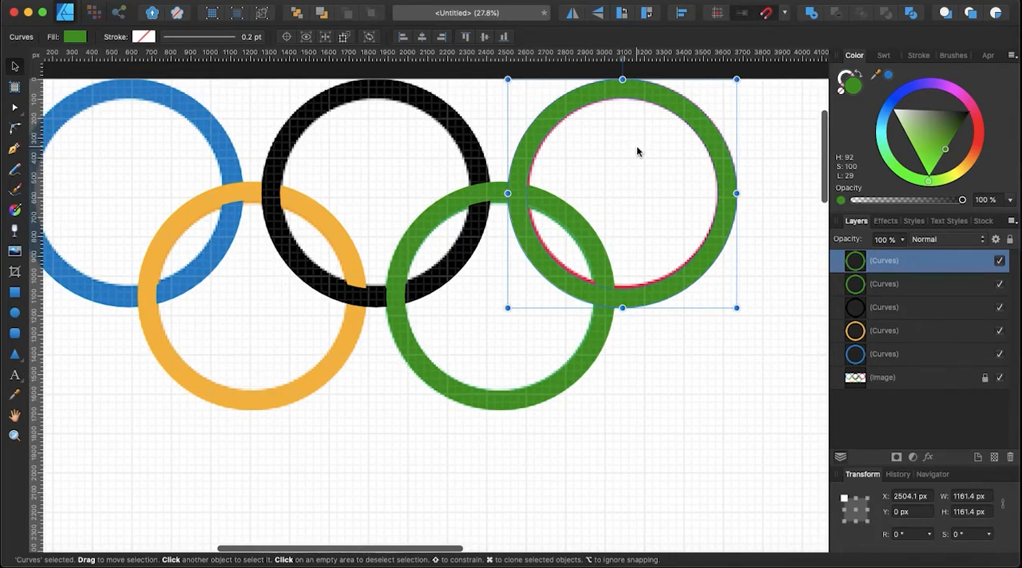
drag(982, 142, 972, 123)
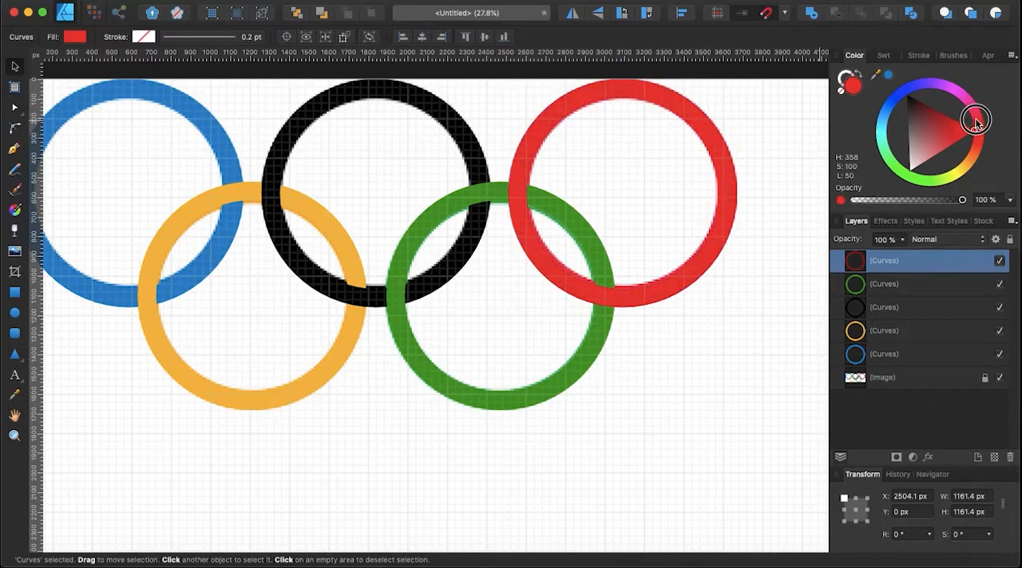
Select all five drawn rings and move them together below the reference image, to about X 70, Y 1913 px.
scroll(432, 303, left, 3)
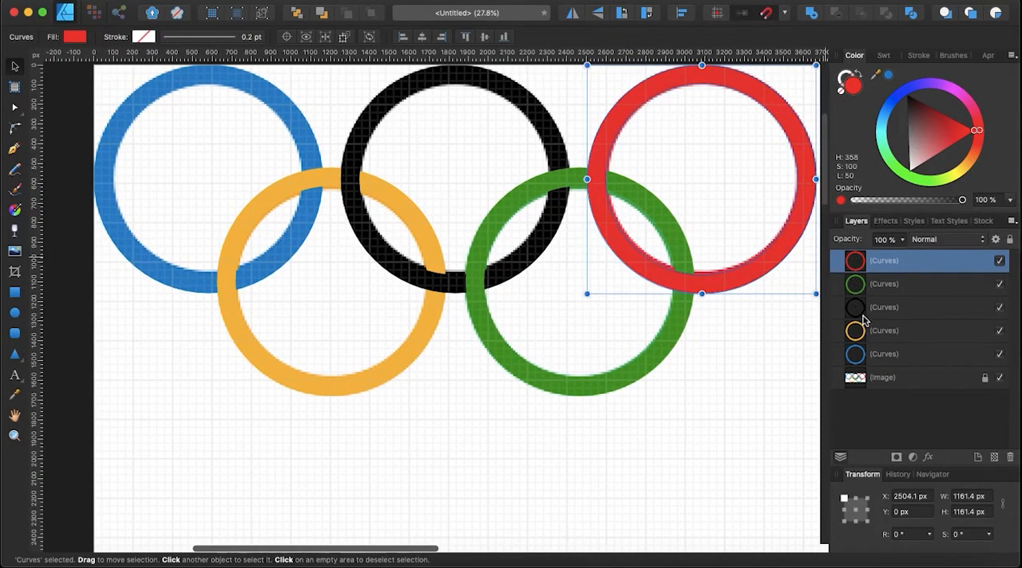
shift+click(874, 354)
drag(643, 275, 630, 517)
scroll(632, 517, down, 5)
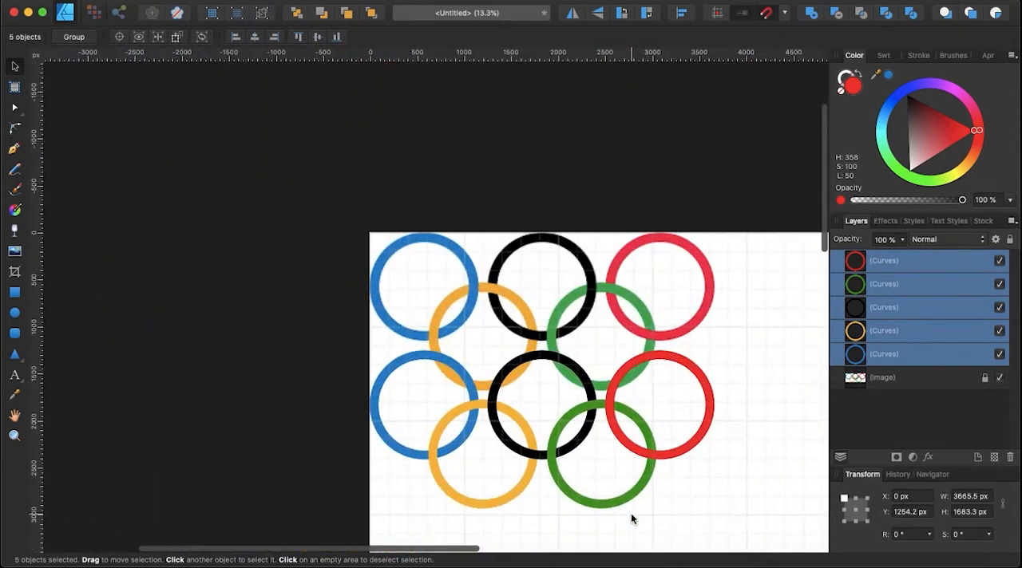
scroll(732, 473, down, 5)
scroll(731, 474, right, 2)
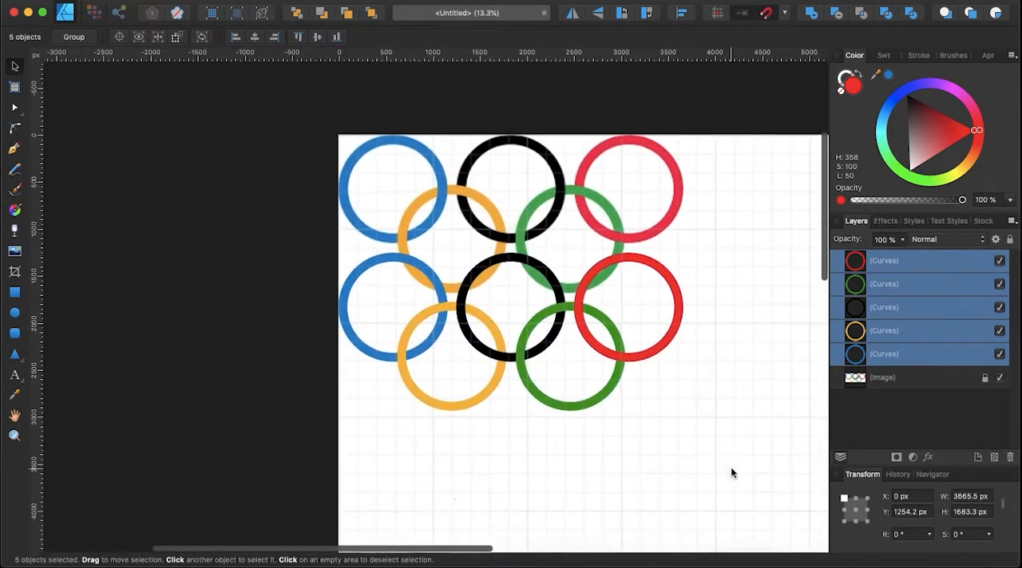
drag(505, 240, 517, 359)
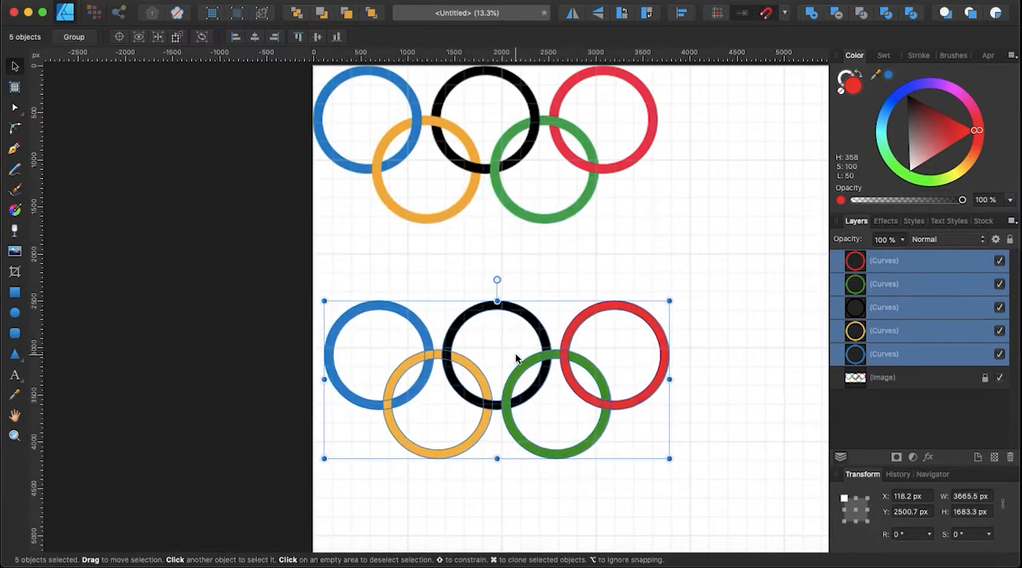
click(734, 349)
drag(272, 264, 692, 508)
drag(580, 427, 575, 360)
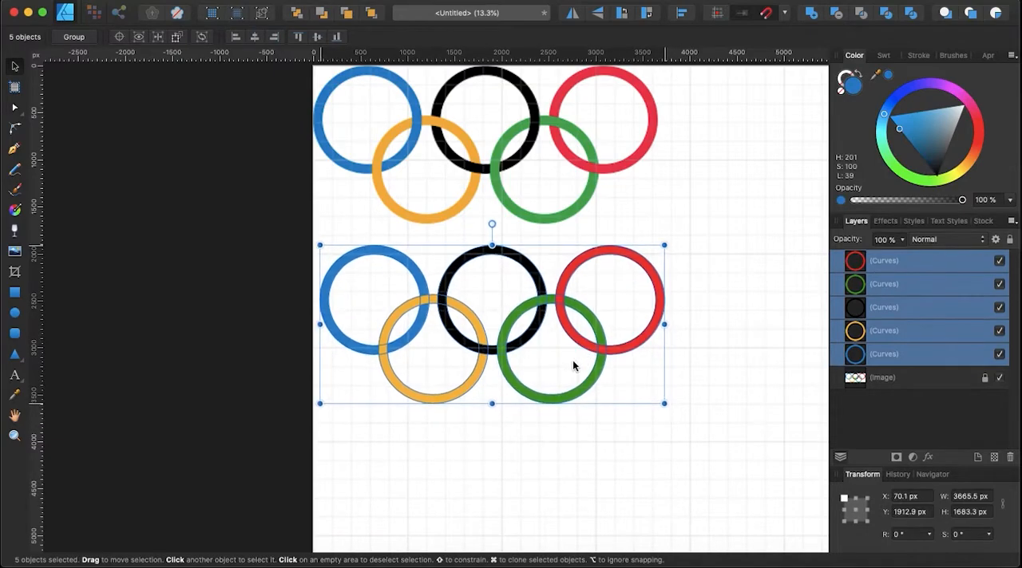
Examine how the rings overlap and interlock in the reference image compared with the drawn rings.
click(852, 380)
scroll(591, 136, left, 3)
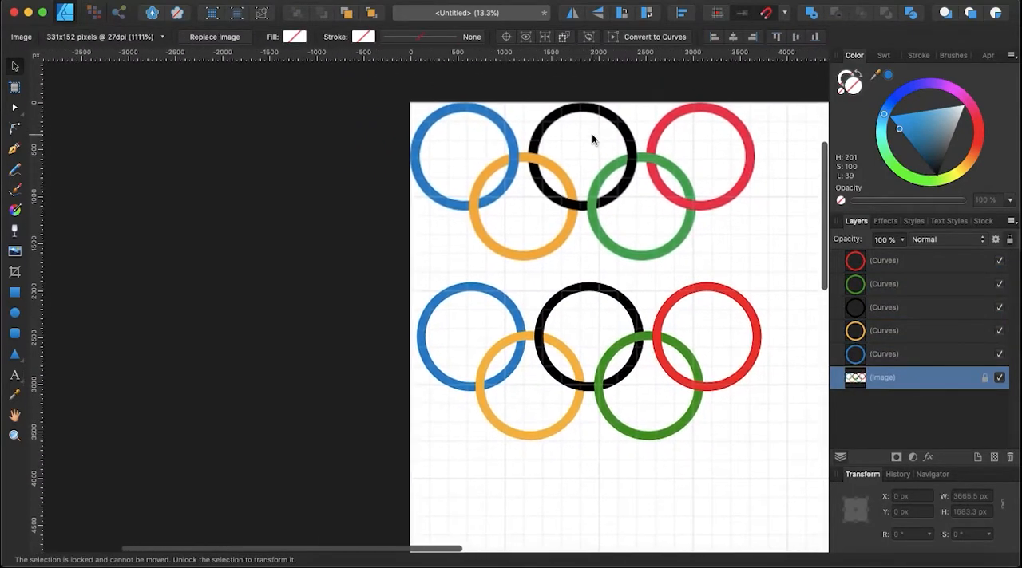
scroll(591, 136, up, 3)
scroll(435, 420, down, 3)
click(373, 459)
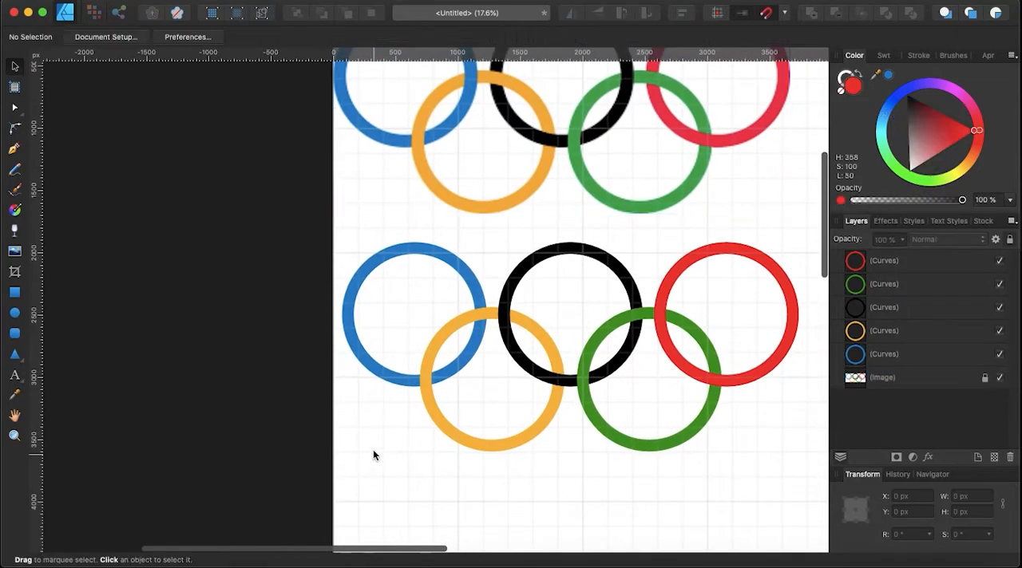
scroll(438, 339, up, 2)
scroll(438, 340, up, 2)
scroll(438, 340, left, 1)
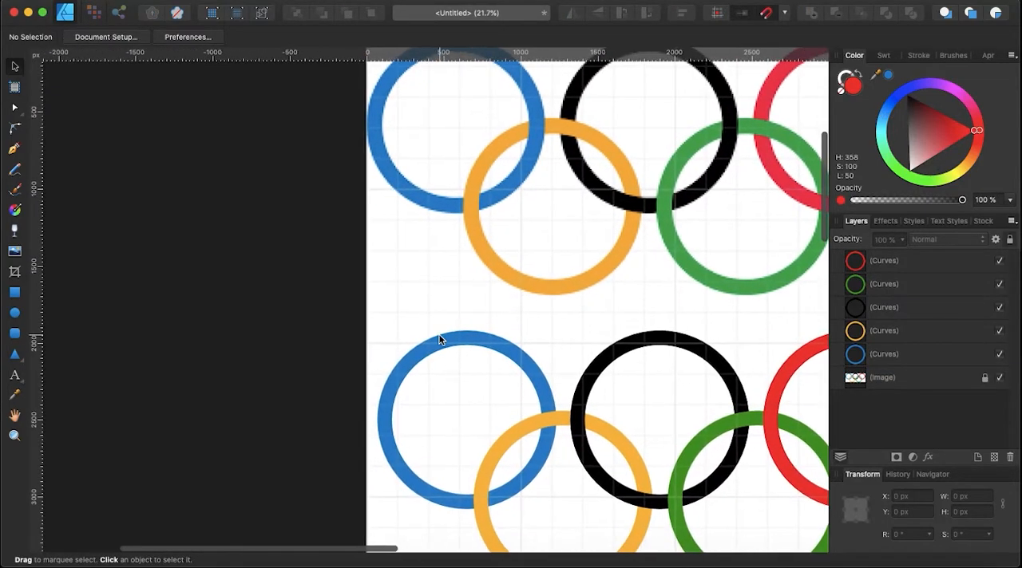
Select the drawn blue and yellow rings and divide them into separate pieces where they overlap.
click(537, 381)
key(z)
click(507, 448)
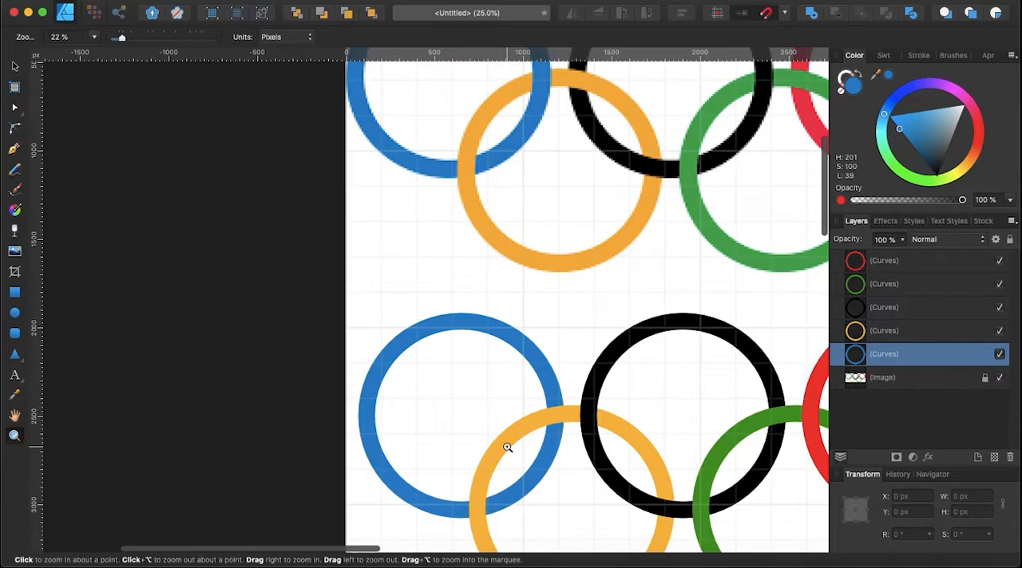
scroll(508, 448, down, 7)
click(15, 65)
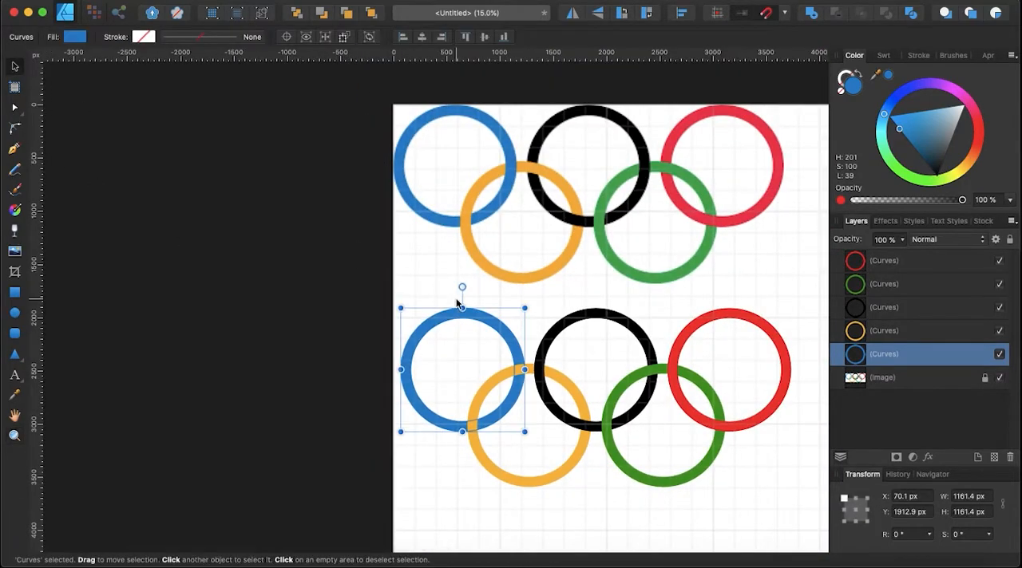
scroll(457, 304, up, 2)
shift+click(482, 506)
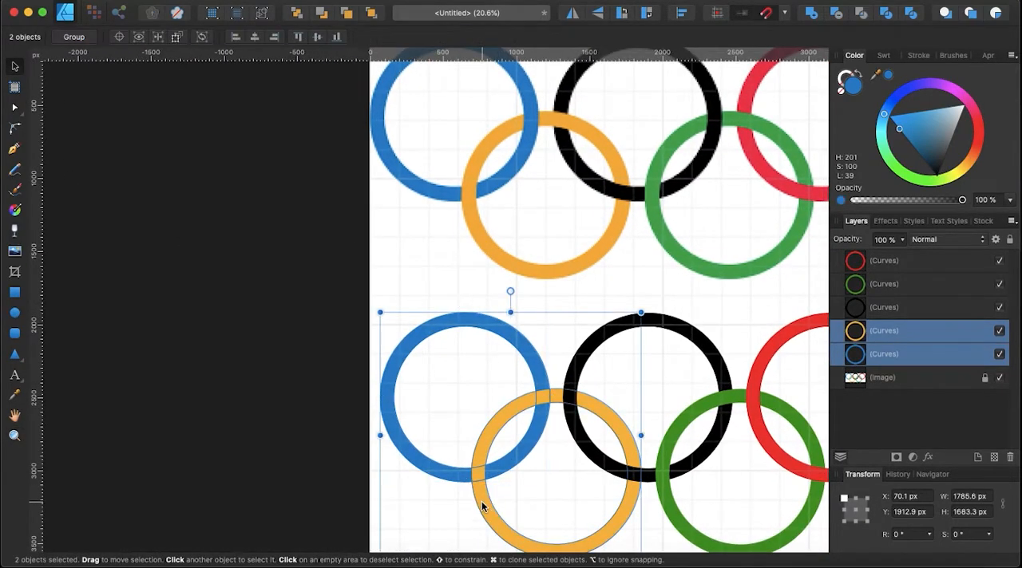
scroll(727, 132, down, 3)
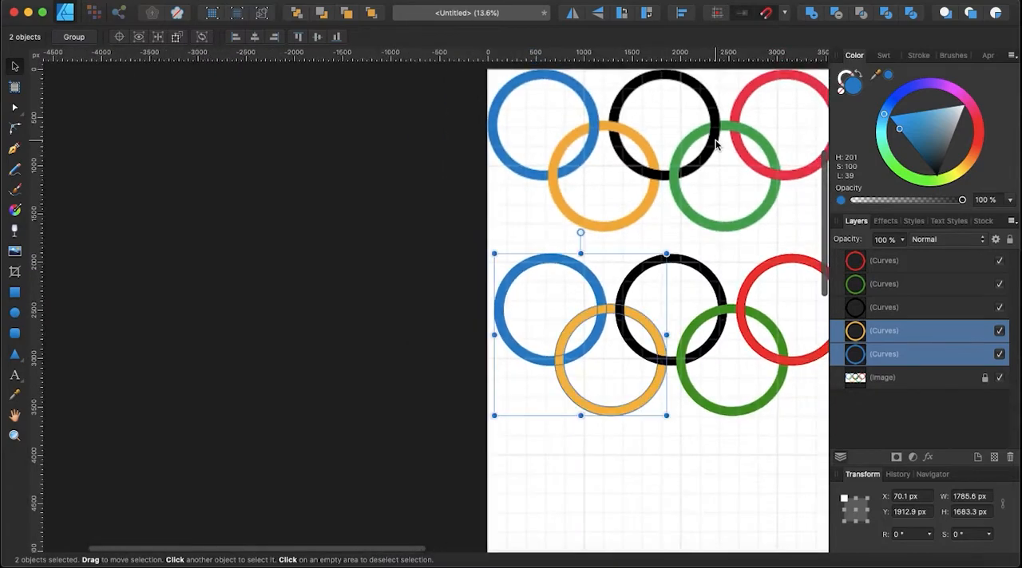
scroll(715, 142, up, 2)
scroll(715, 143, up, 2)
scroll(716, 144, right, 2)
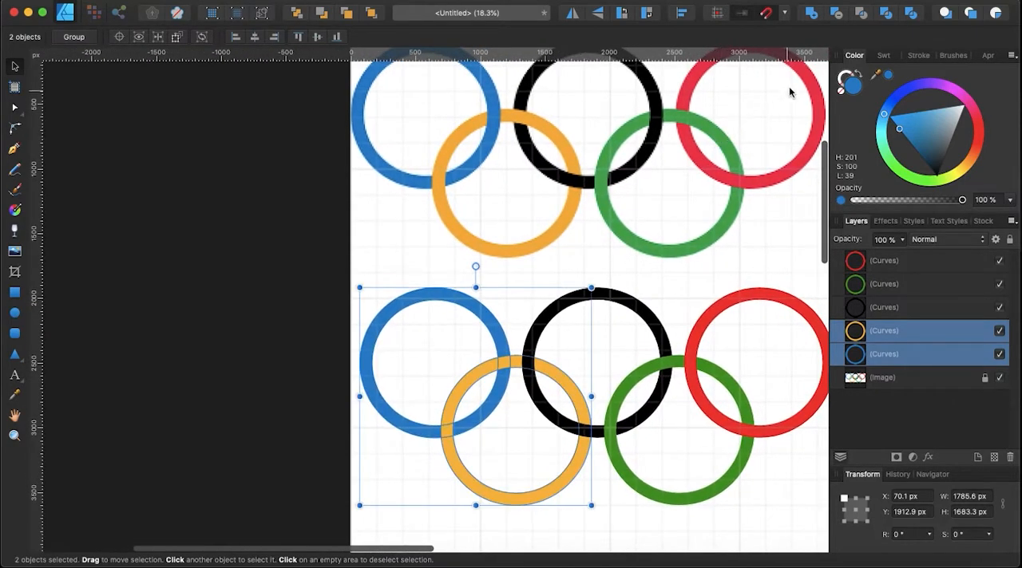
click(911, 13)
scroll(475, 421, up, 3)
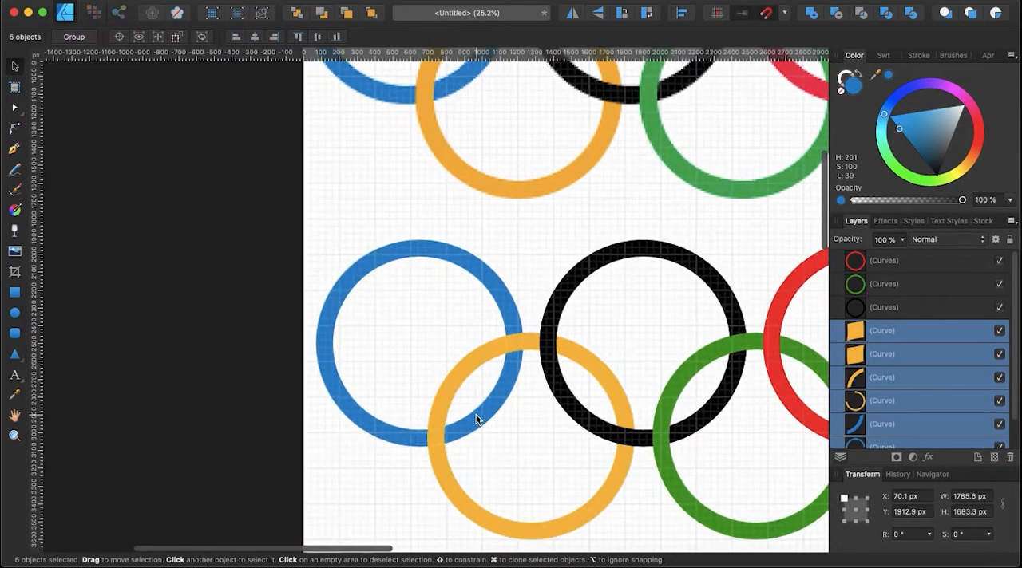
scroll(476, 417, up, 2)
scroll(476, 417, left, 2)
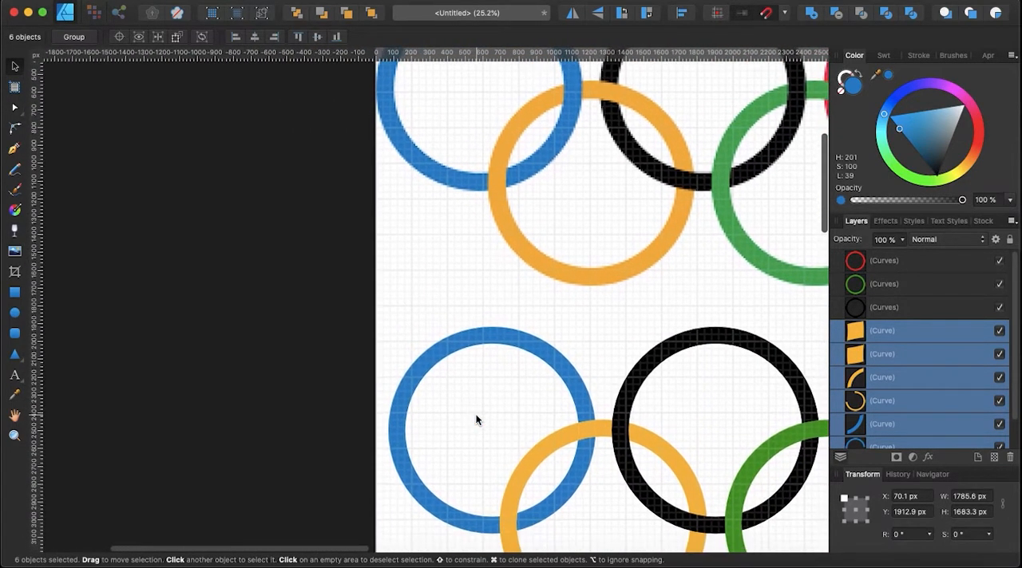
Fill the piece at the upper overlap of the drawn blue and yellow rings with blue H 201, S 100, L 39.
click(586, 431)
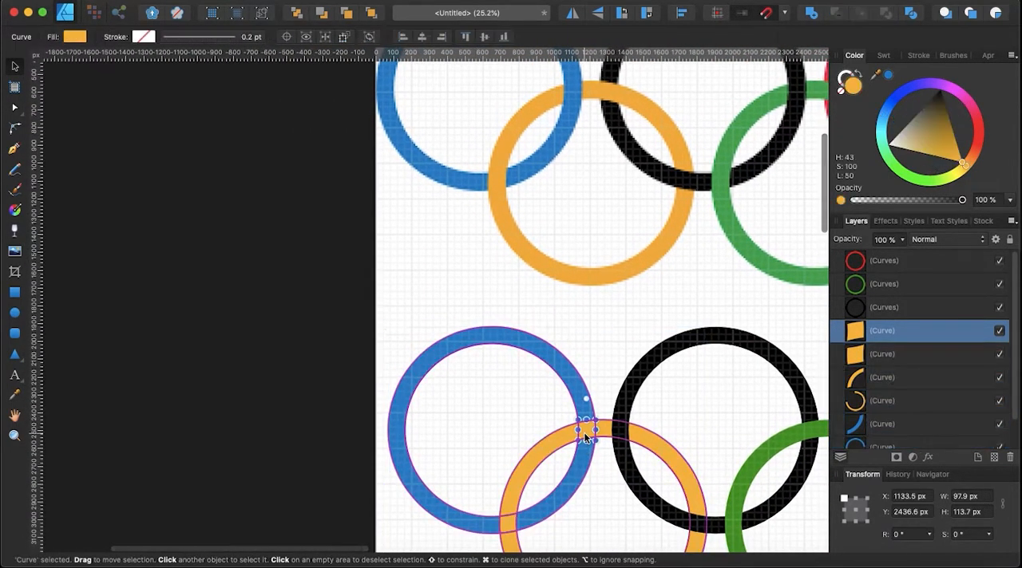
click(888, 75)
Select the drawn yellow and black rings and divide them into separate pieces at their overlaps.
scroll(575, 378, down, 2)
scroll(575, 378, right, 1)
scroll(575, 378, down, 3)
scroll(574, 377, right, 2)
scroll(575, 377, up, 1)
scroll(575, 378, up, 3)
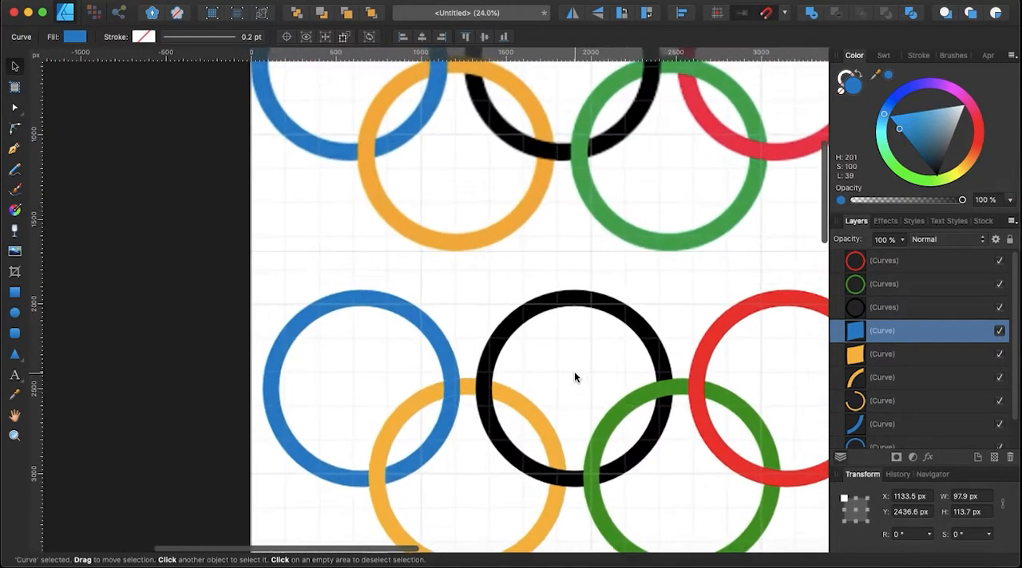
click(556, 485)
scroll(533, 367, down, 2)
scroll(531, 361, down, 3)
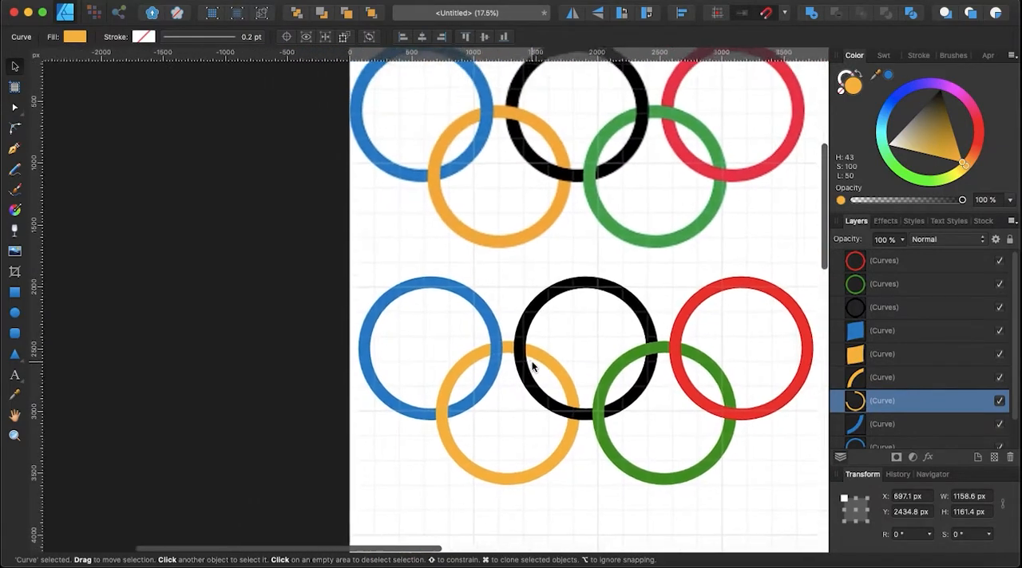
shift+click(546, 308)
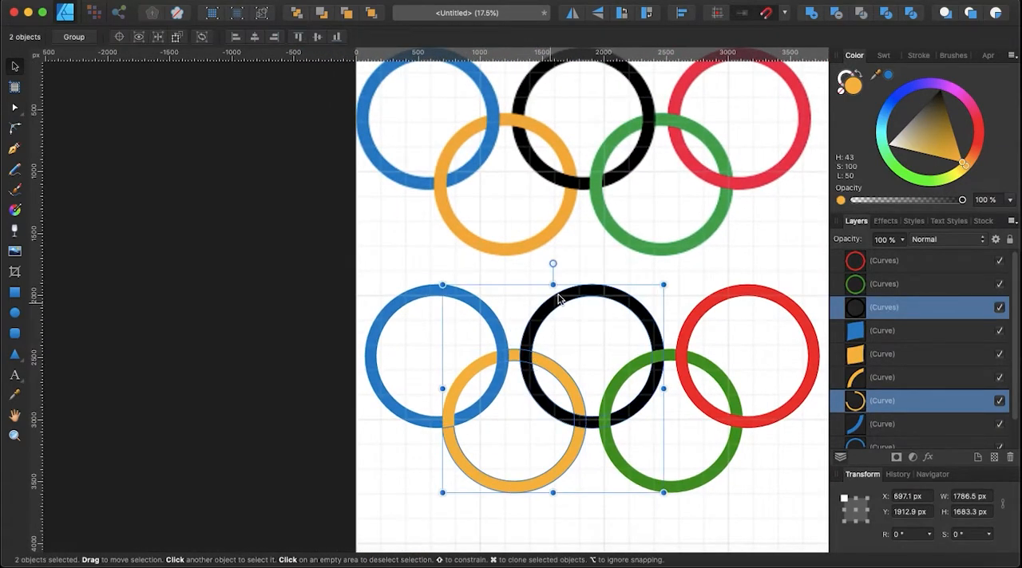
click(909, 14)
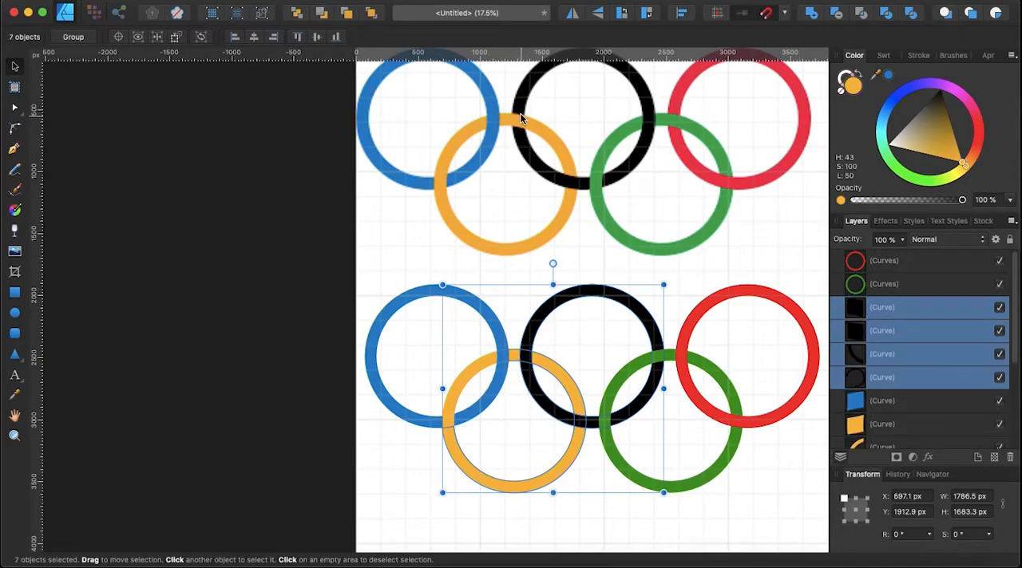
Fill the piece at the upper overlap of the yellow and black rings with yellow sampled from the drawn yellow ring.
click(523, 357)
drag(875, 75, 550, 367)
Select the drawn black and green rings and divide them into separate pieces at their overlaps.
scroll(528, 472, right, 5)
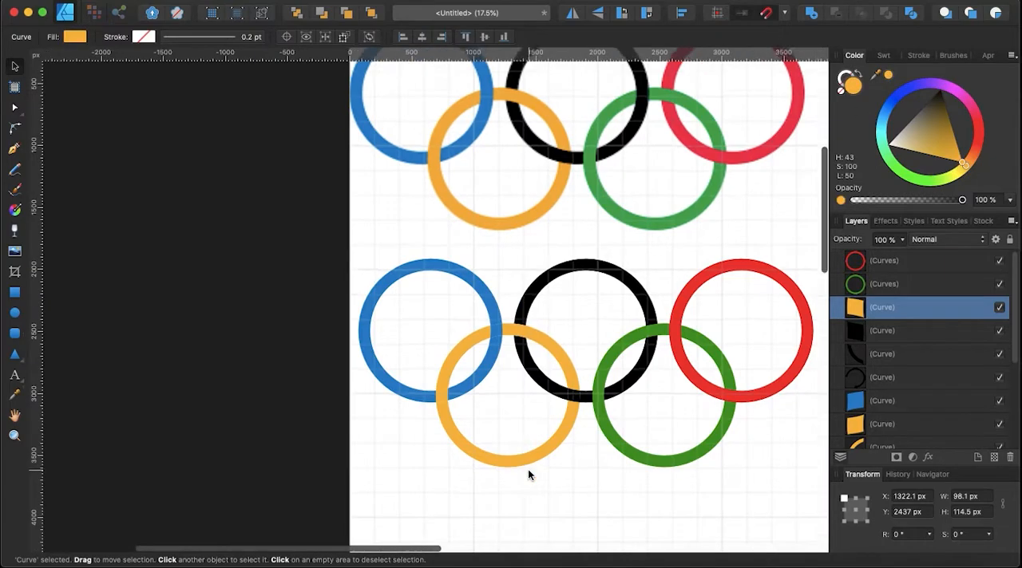
scroll(528, 472, up, 2)
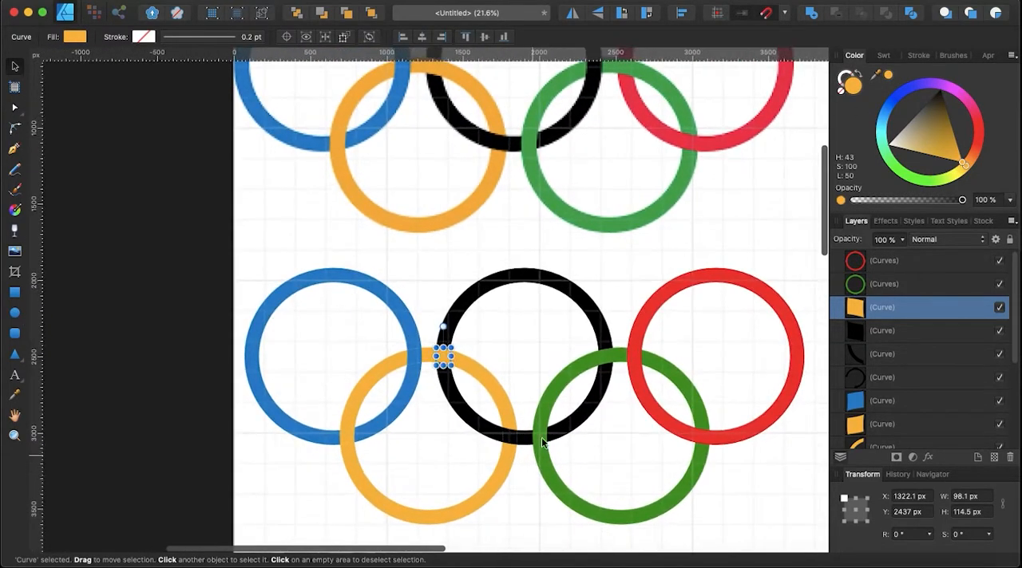
click(588, 403)
scroll(591, 406, up, 1)
click(600, 345)
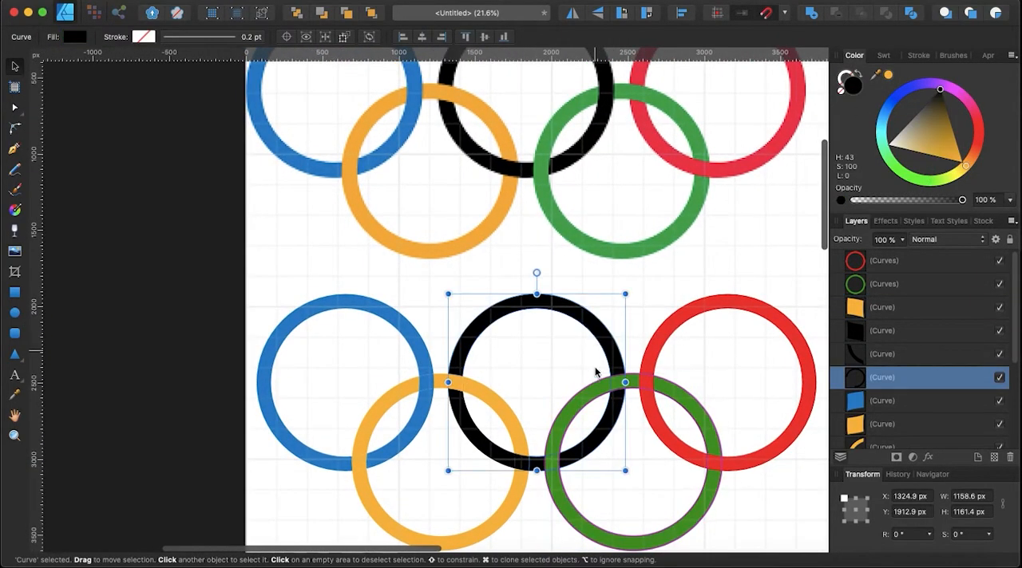
scroll(588, 449, down, 3)
shift+click(583, 471)
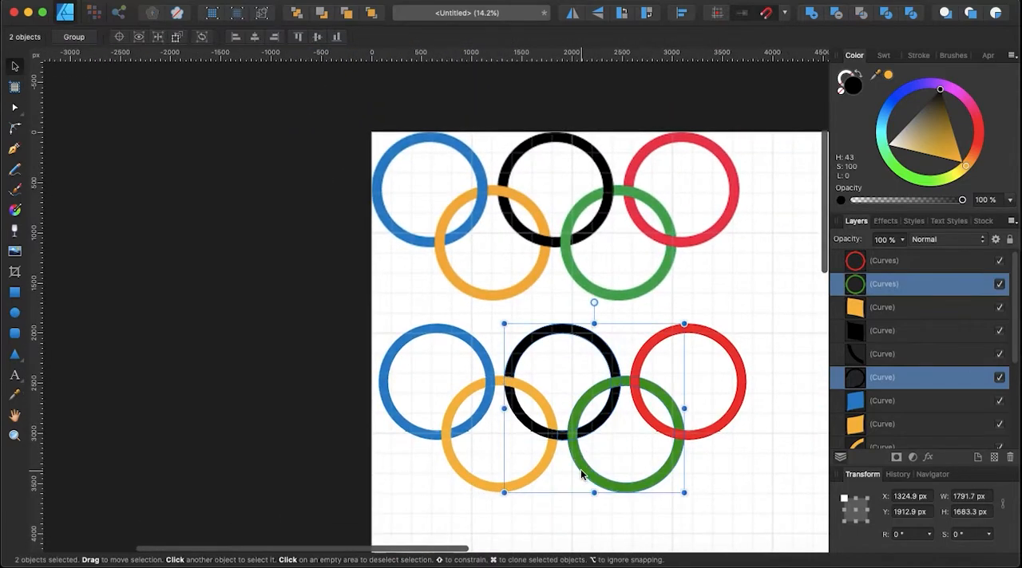
click(892, 13)
Fill the piece at the upper overlap of the black and green rings with black, H 92, S 100, L 0.
scroll(655, 388, up, 3)
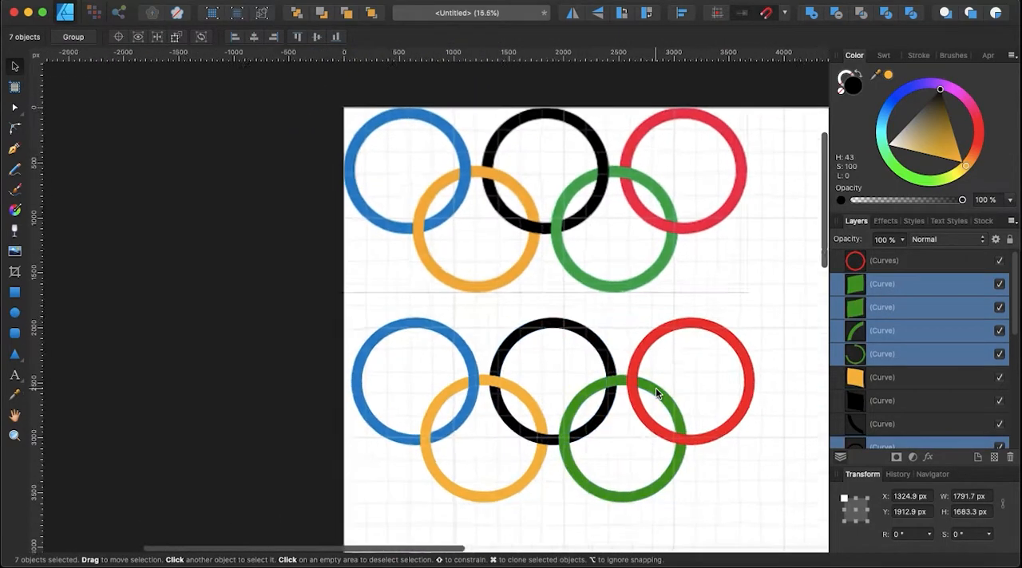
click(592, 379)
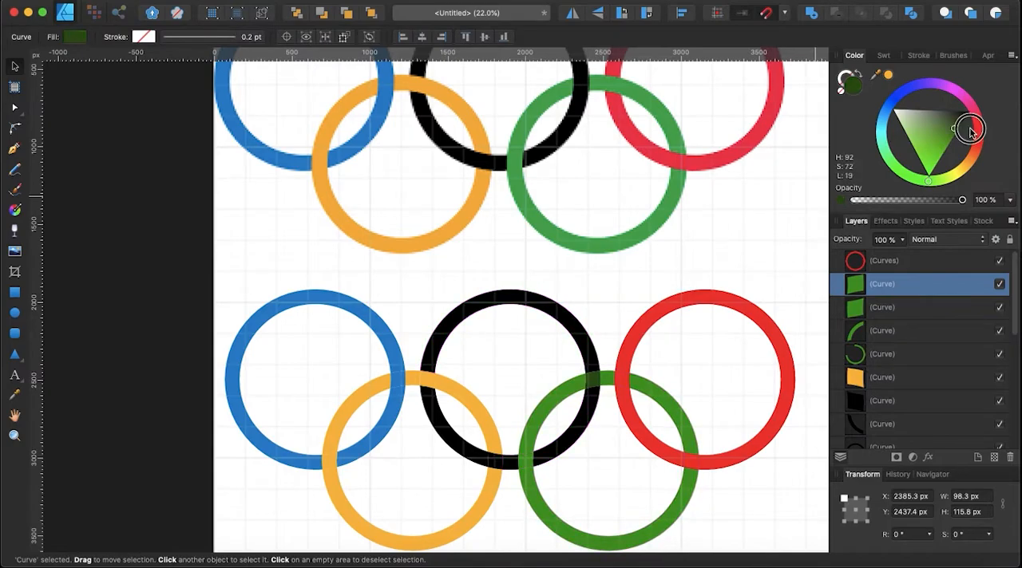
scroll(737, 246, down, 2)
scroll(737, 247, right, 2)
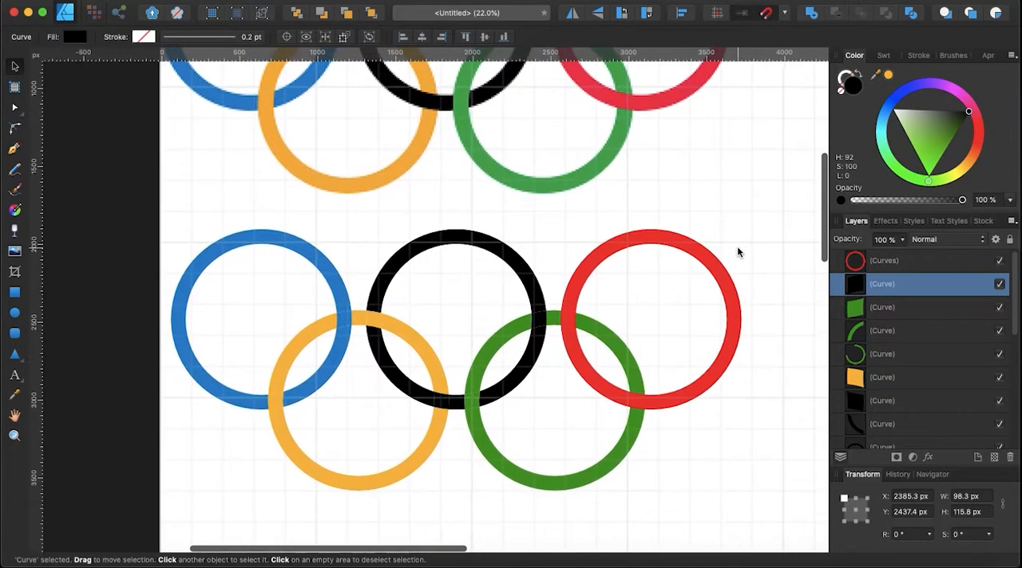
Select the drawn green and red rings and divide them into separate pieces at their overlaps.
scroll(737, 247, down, 4)
scroll(737, 247, right, 1)
scroll(737, 248, up, 3)
scroll(736, 247, up, 2)
scroll(736, 251, left, 2)
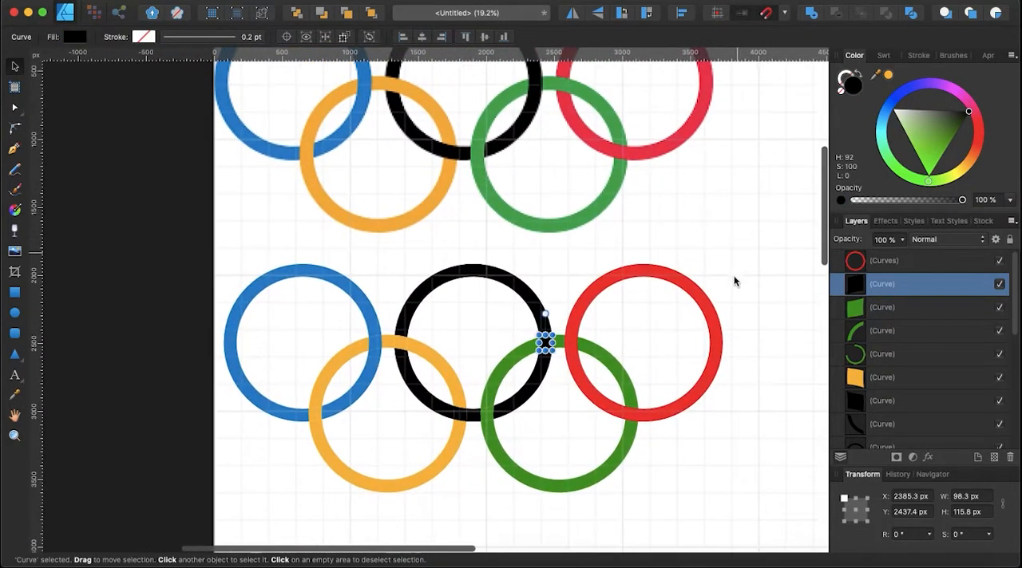
click(615, 467)
scroll(685, 289, up, 2)
scroll(685, 290, left, 1)
shift+click(701, 335)
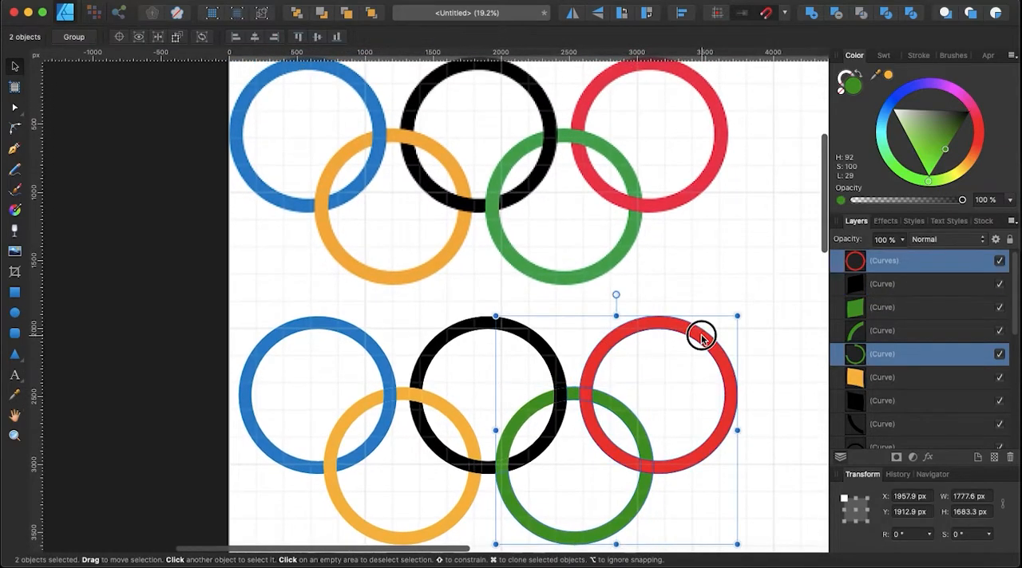
click(908, 15)
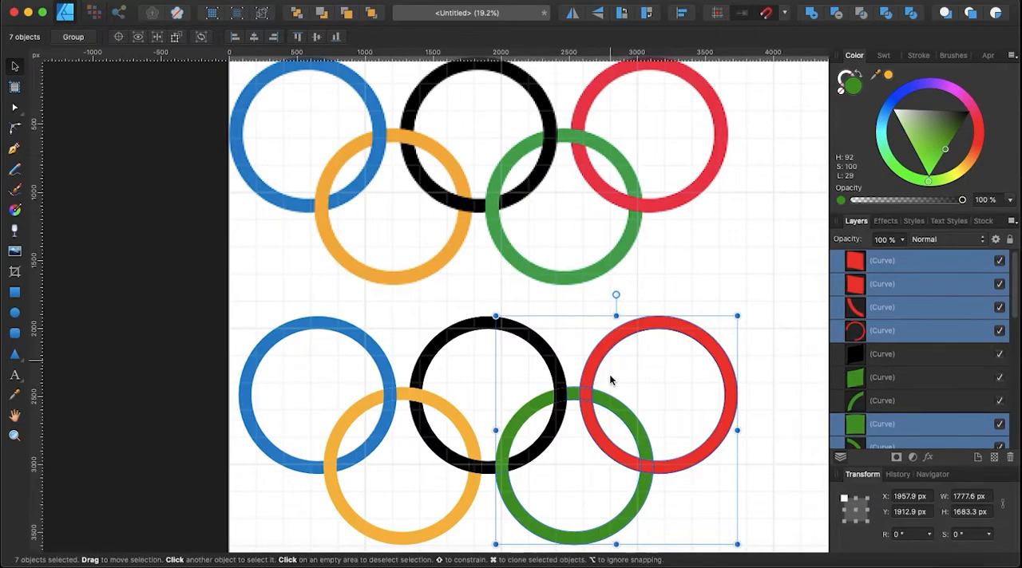
Fill the piece at the upper overlap of the green and red rings with sampled green H 92, S 100, L 29.
click(585, 392)
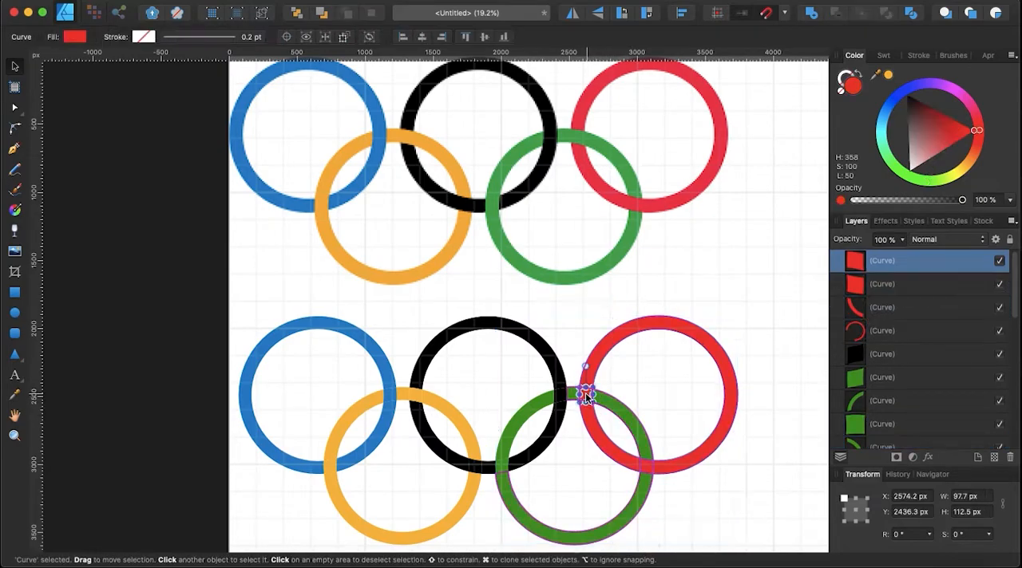
click(878, 75)
drag(877, 75, 572, 391)
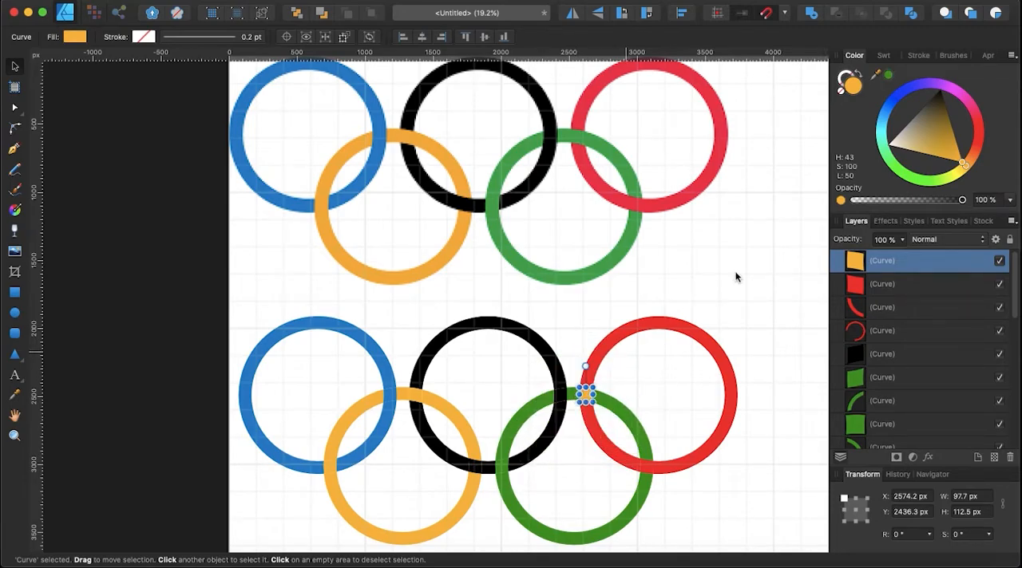
click(890, 75)
Select all pieces of the five drawn rings and group them.
scroll(564, 354, down, 2)
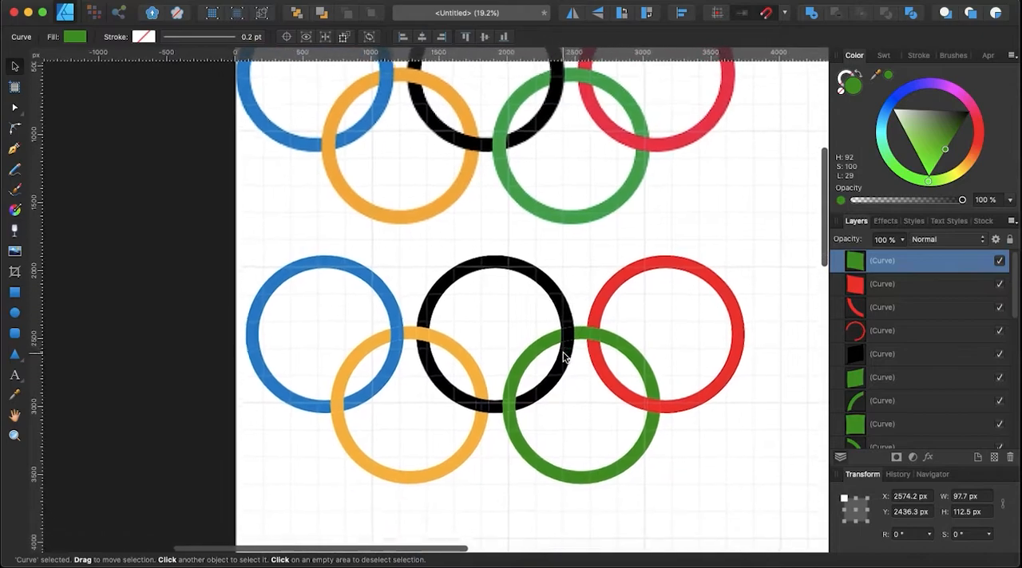
scroll(564, 355, down, 5)
scroll(563, 356, up, 3)
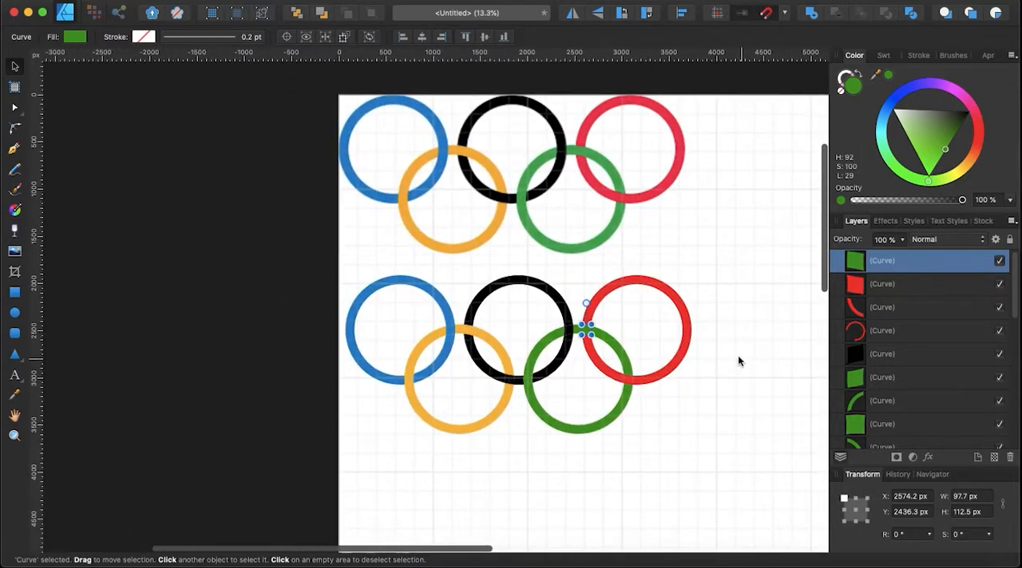
click(770, 479)
drag(770, 476, 304, 270)
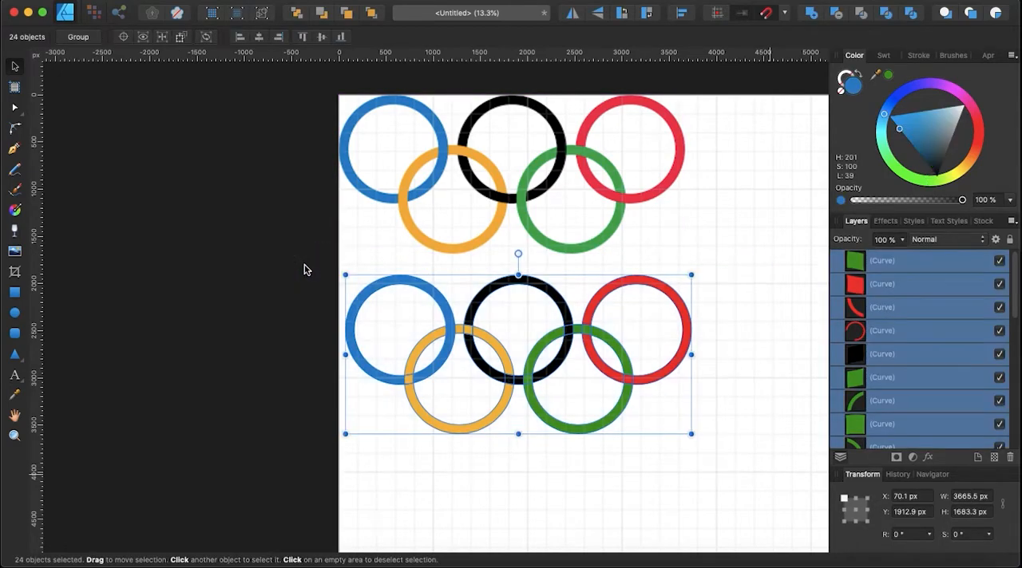
key(super+g)
Compare the grouped drawn rings with the reference image above them.
scroll(549, 419, down, 5)
scroll(555, 418, down, 3)
click(960, 291)
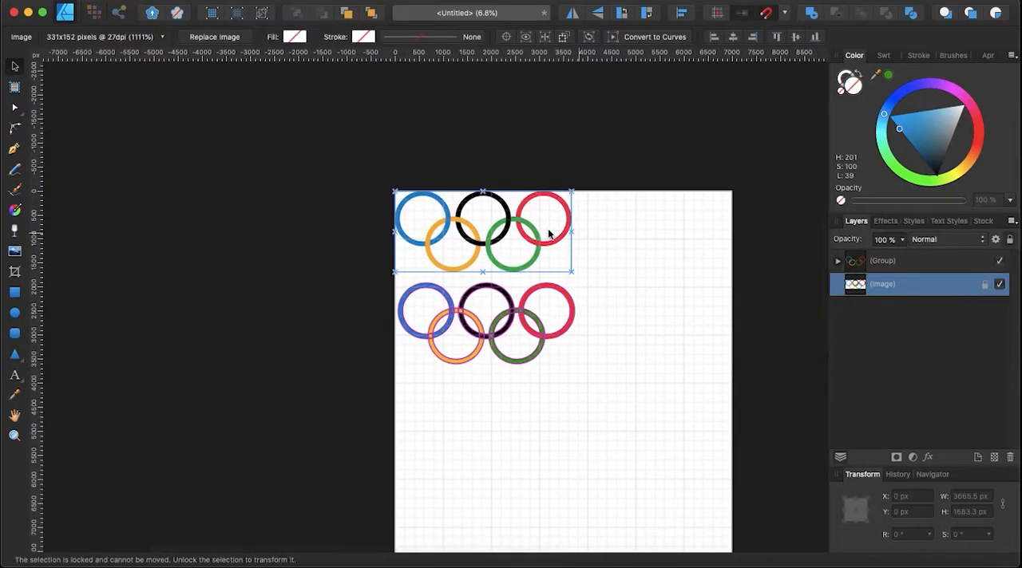
drag(516, 228, 589, 251)
scroll(461, 257, up, 3)
scroll(461, 254, up, 4)
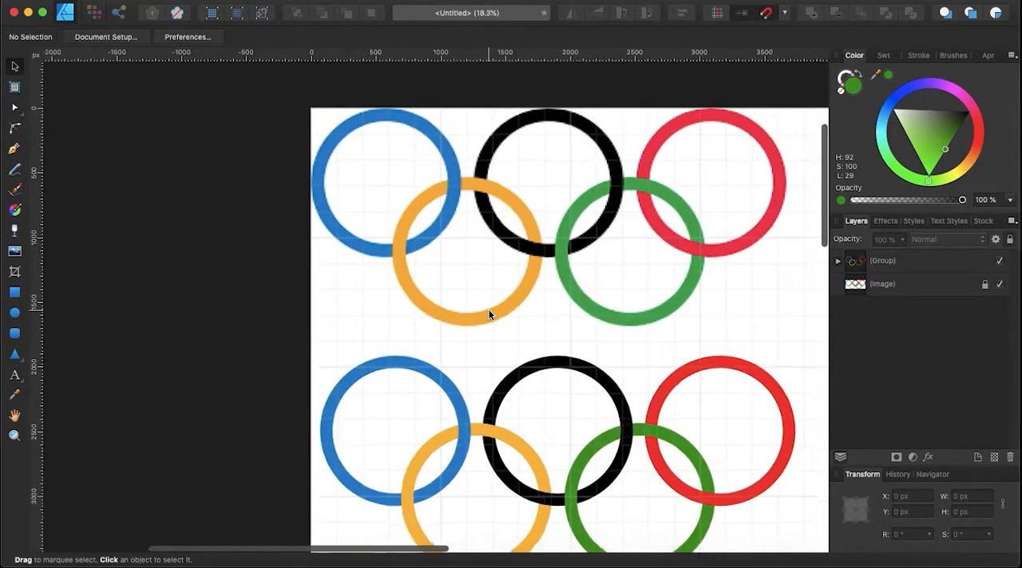
scroll(488, 310, down, 5)
scroll(489, 310, down, 3)
scroll(489, 314, down, 3)
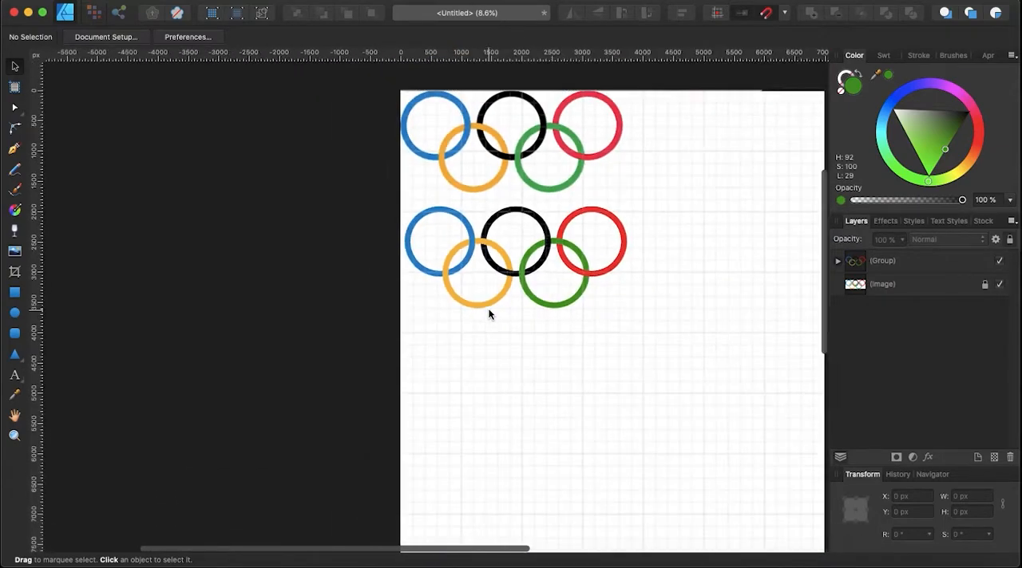
Move the ring group to the middle of the page and enlarge it proportionally around its centre to about 5754 × 2642 px.
drag(697, 348, 317, 201)
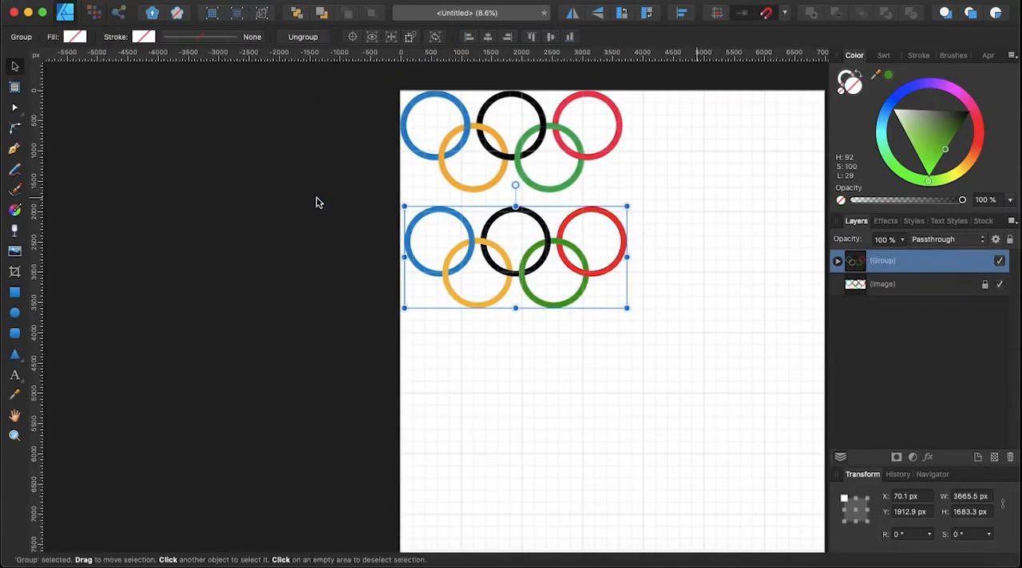
scroll(486, 128, down, 3)
drag(488, 162, 566, 269)
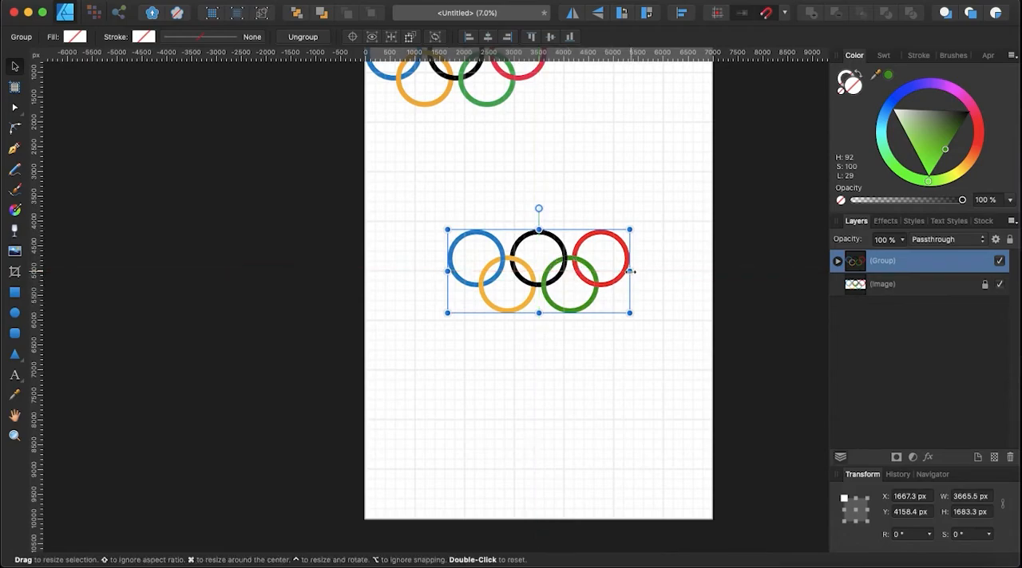
drag(631, 271, 682, 274)
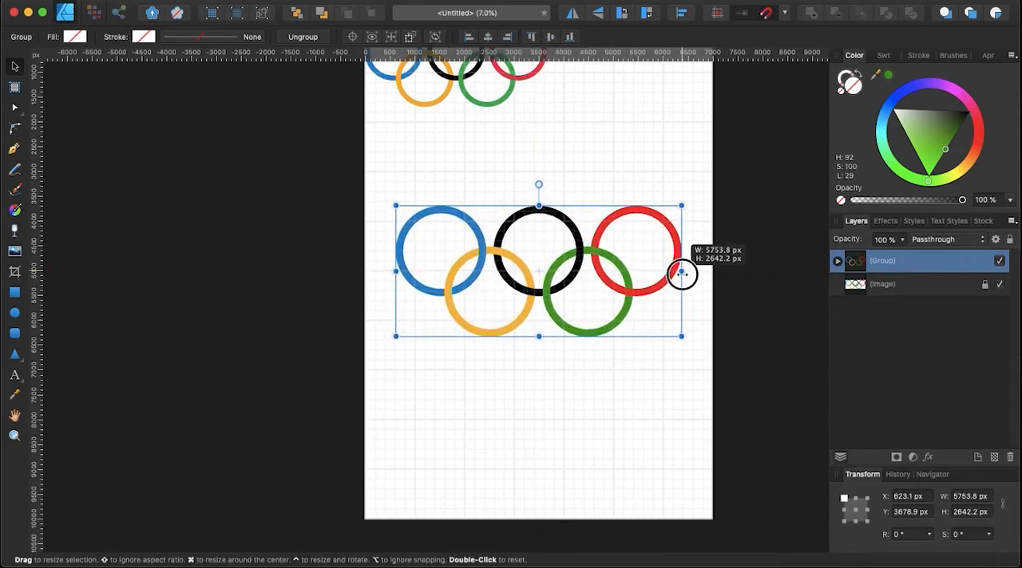
Unlock the reference image at the top of the page and delete it.
scroll(736, 273, up, 2)
scroll(736, 273, left, 2)
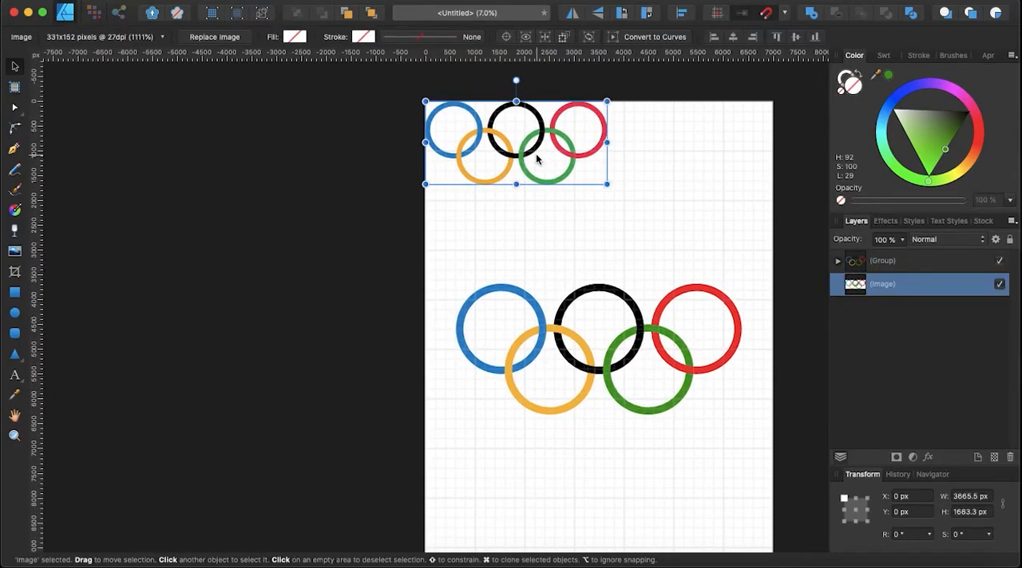
key(Delete)
Draw a 7000 × 10000 px rectangle covering the whole page and place it beneath the ring group.
scroll(540, 235, up, 6)
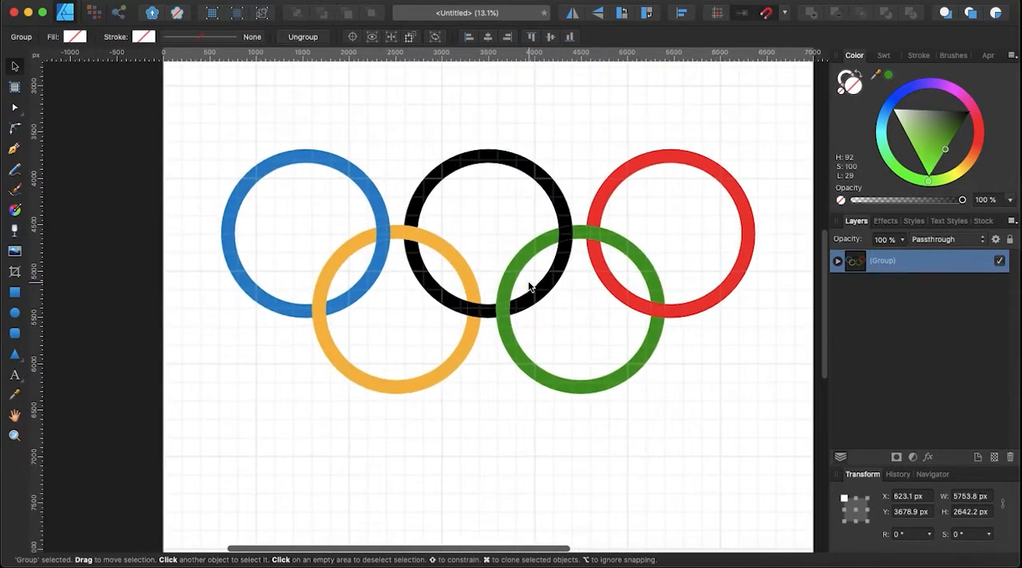
scroll(530, 287, down, 5)
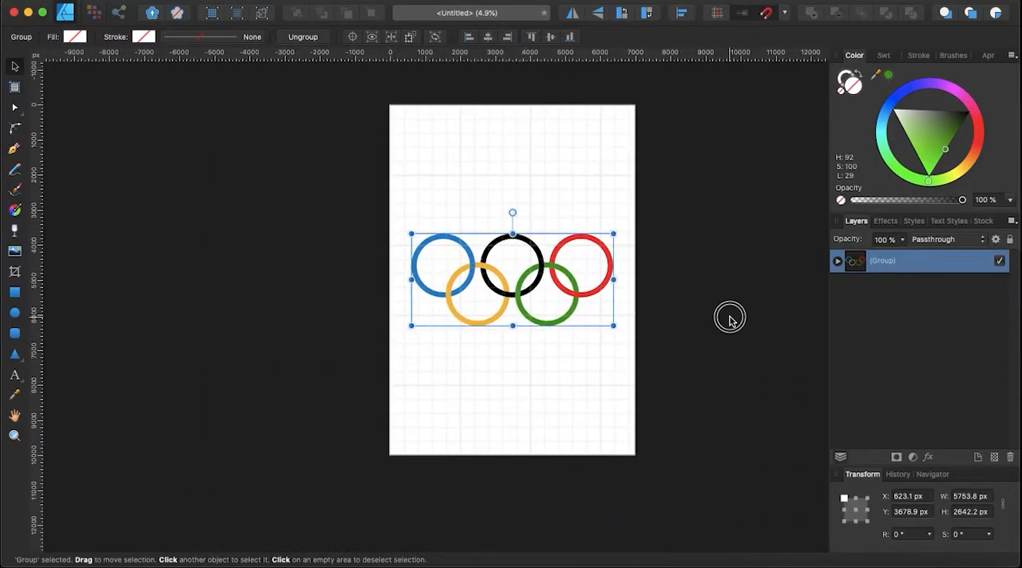
click(729, 319)
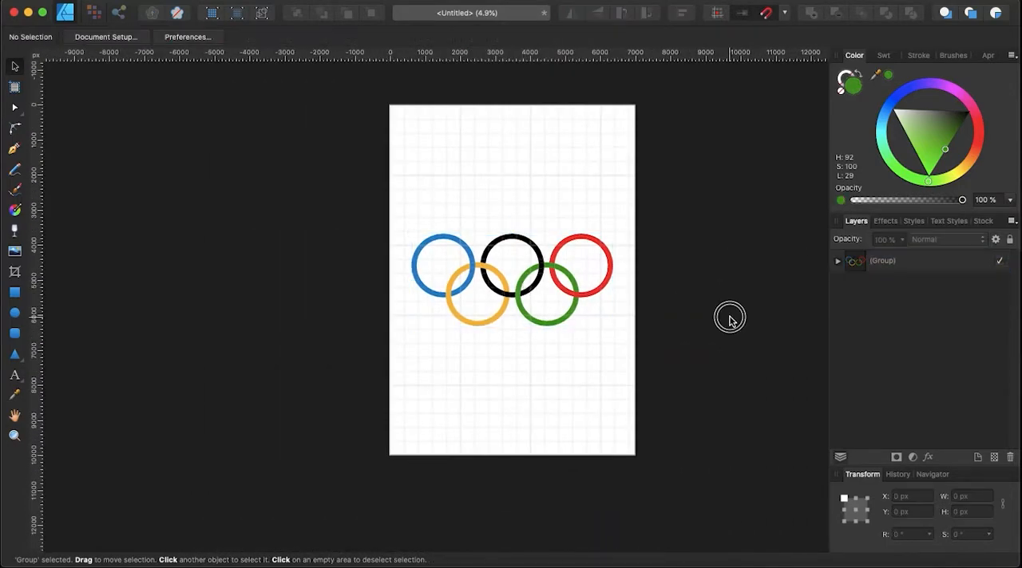
click(12, 295)
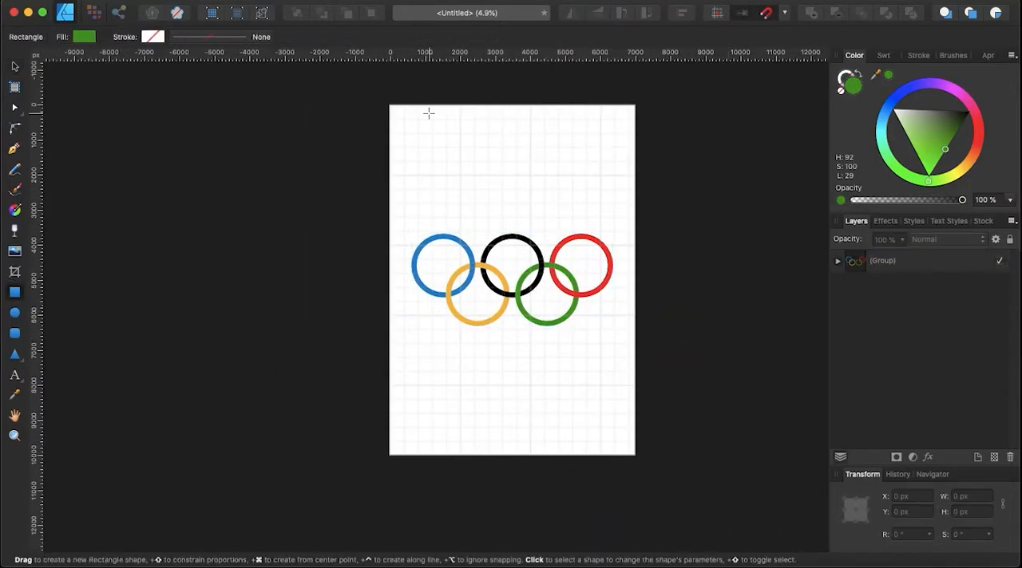
drag(390, 104, 635, 455)
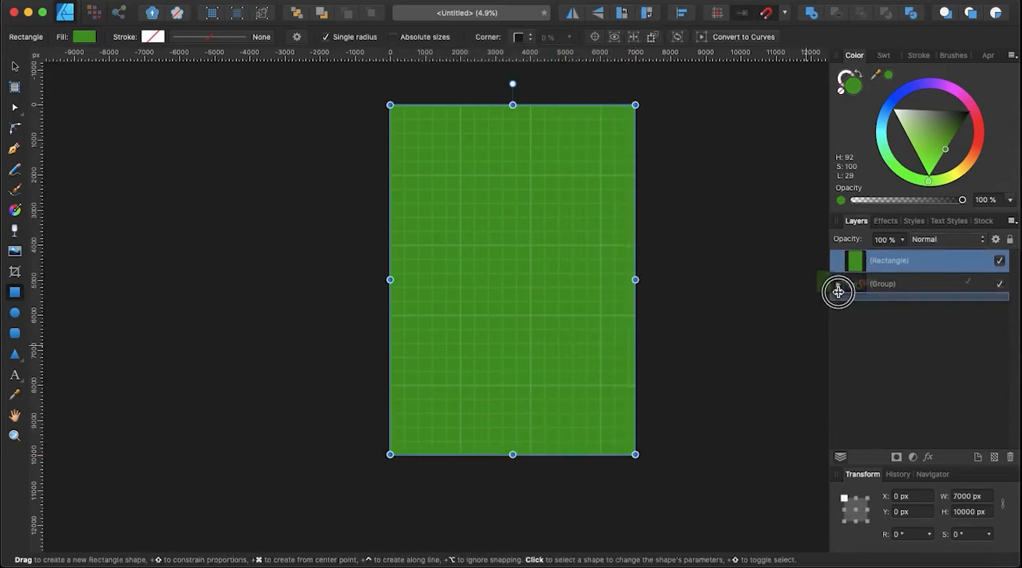
drag(840, 289, 832, 301)
Fill the background rectangle with light cyan H 179, S 100, L 93.
scroll(573, 312, left, 1)
scroll(573, 311, up, 1)
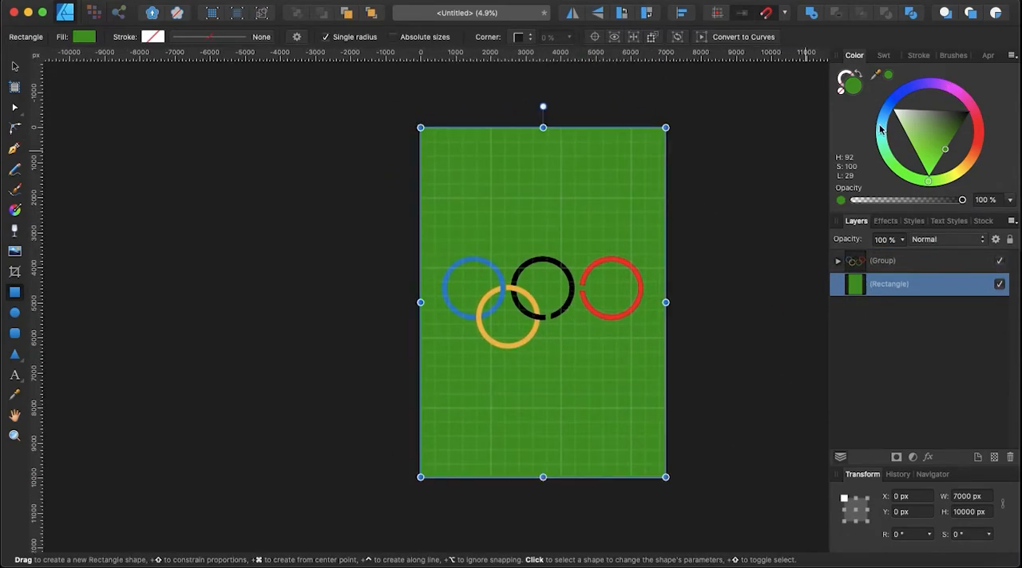
click(881, 129)
drag(937, 128, 932, 95)
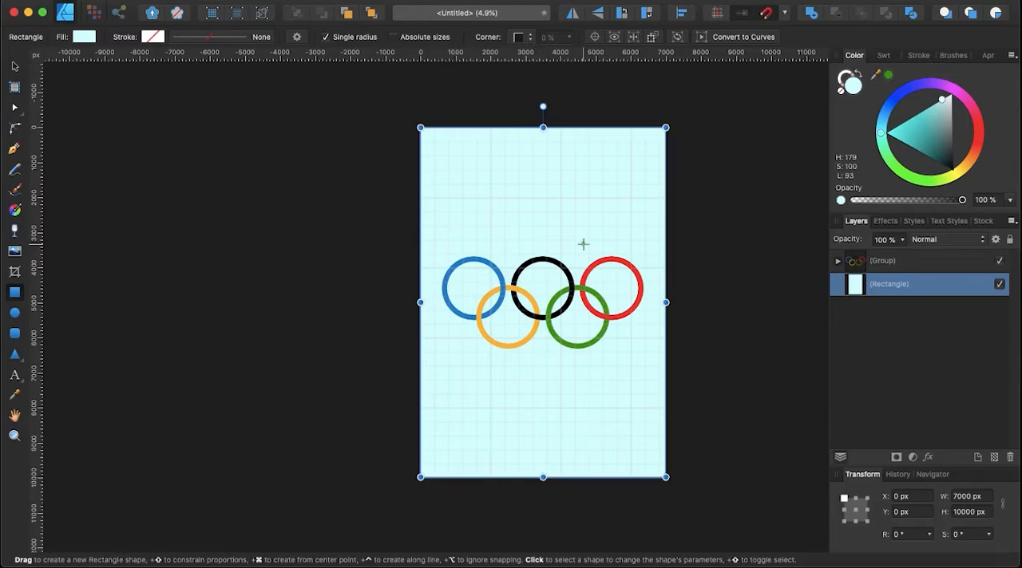
Lock the background rectangle, deselect it and return to the Move tool.
scroll(581, 271, up, 5)
scroll(580, 277, down, 5)
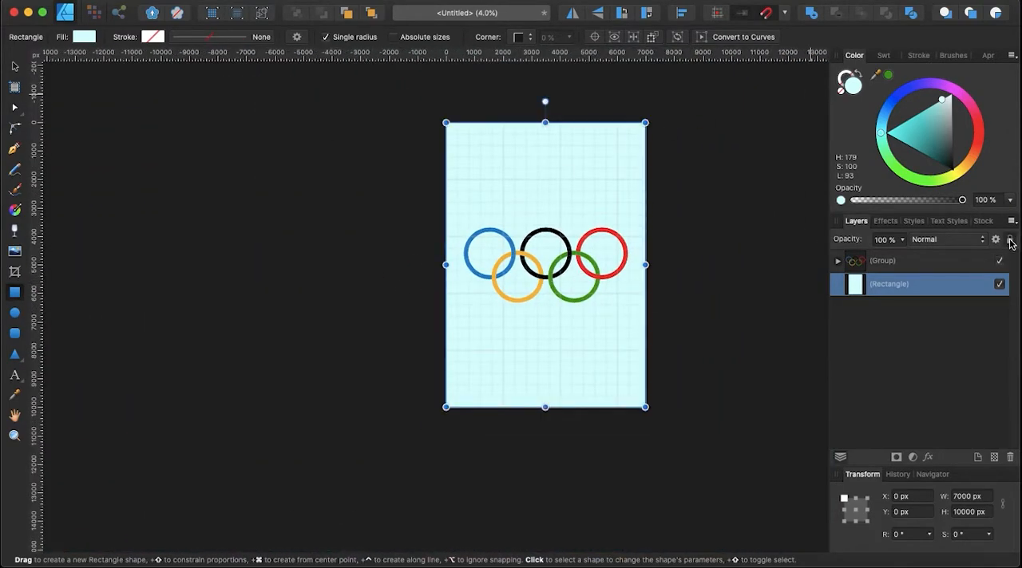
click(687, 288)
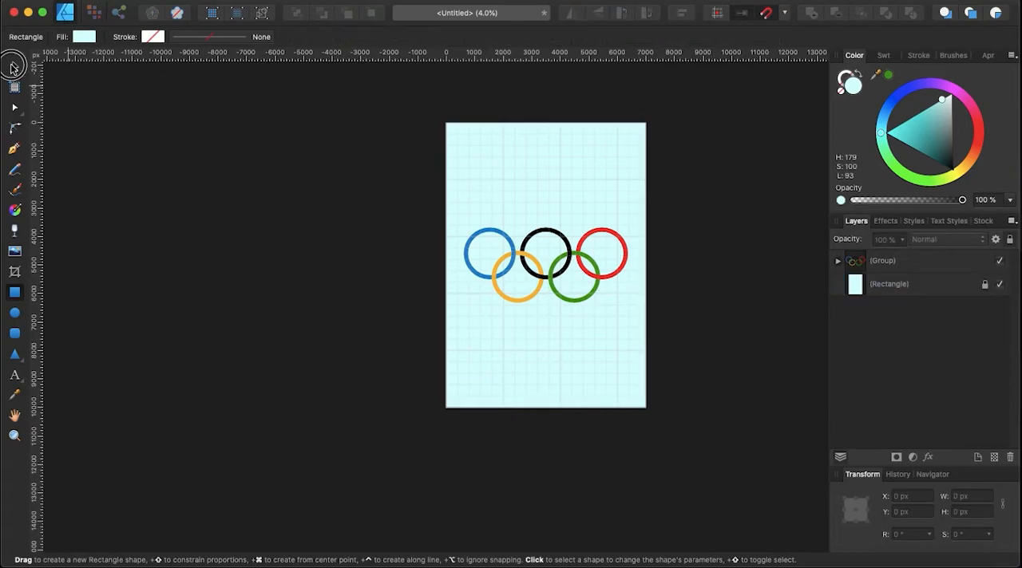
click(14, 67)
scroll(547, 158, up, 3)
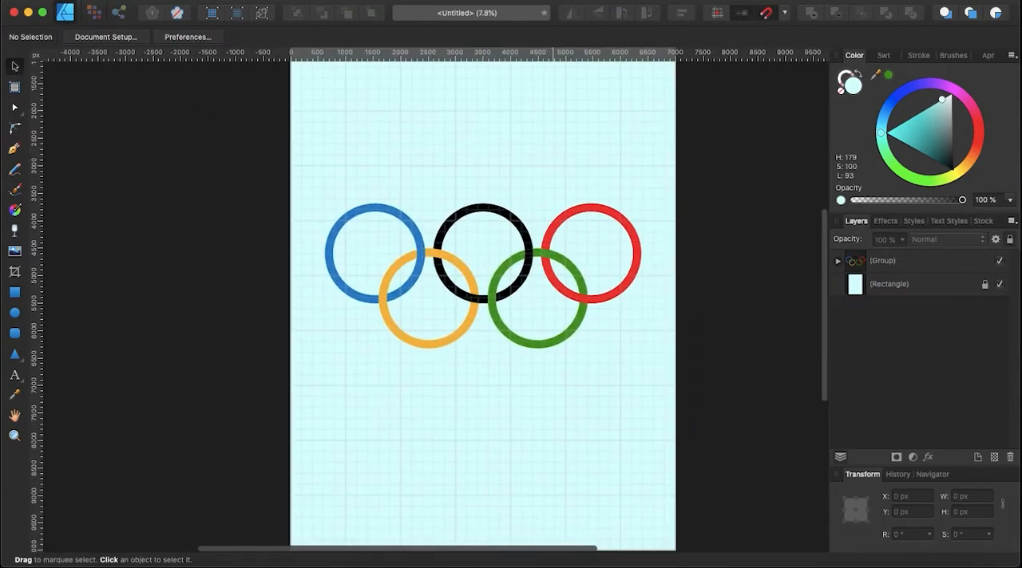
scroll(580, 149, down, 2)
scroll(579, 149, up, 1)
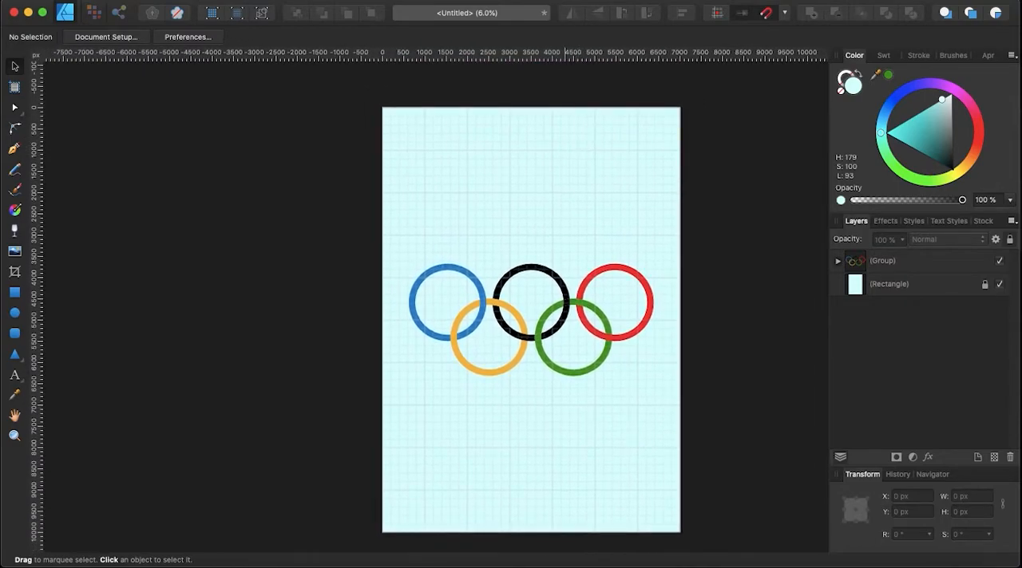